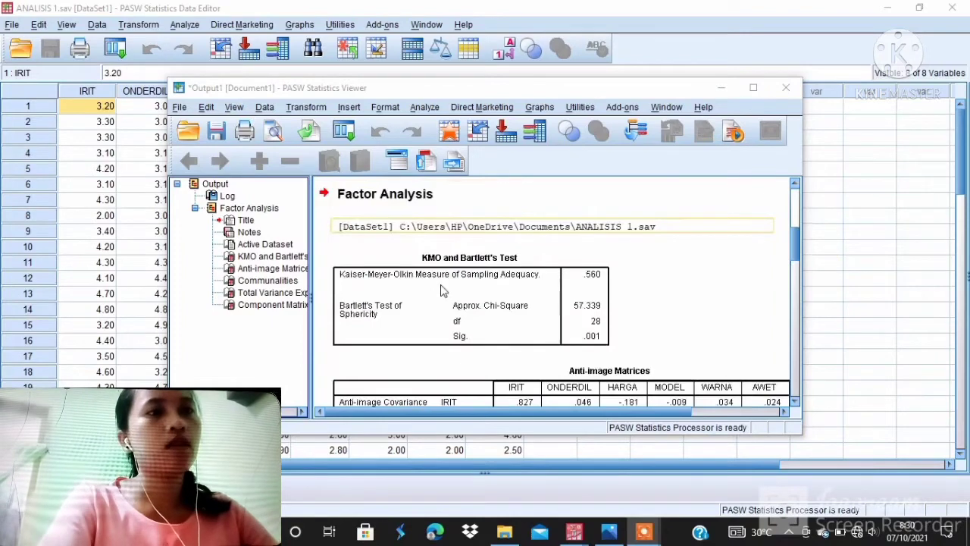
Step: Examine the KMO and Bartlett's Test table in the Factor Analysis output for sampling adequacy and significance
scroll(443, 290, "down", 3)
scroll(435, 272, "down", 2)
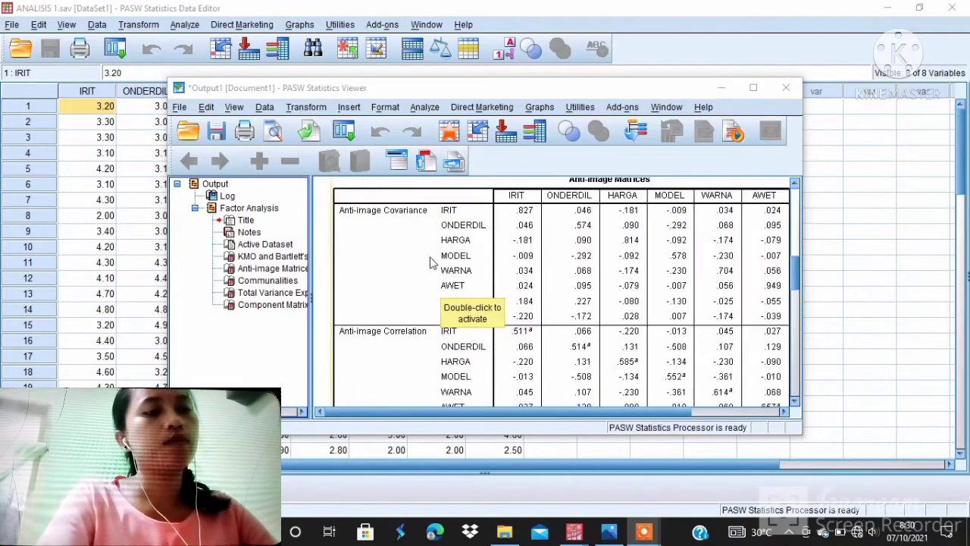
scroll(430, 261, "up", 5)
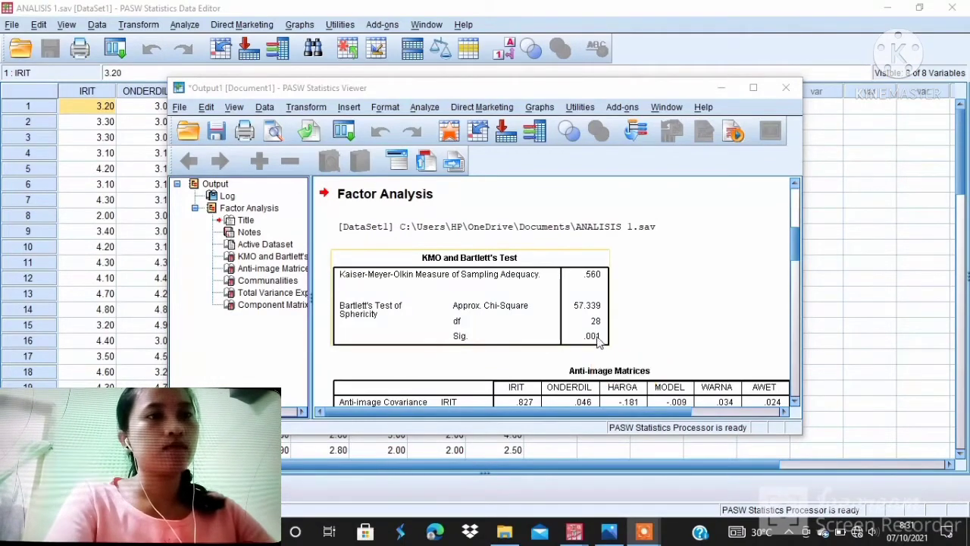
scroll(598, 341, "down", 2)
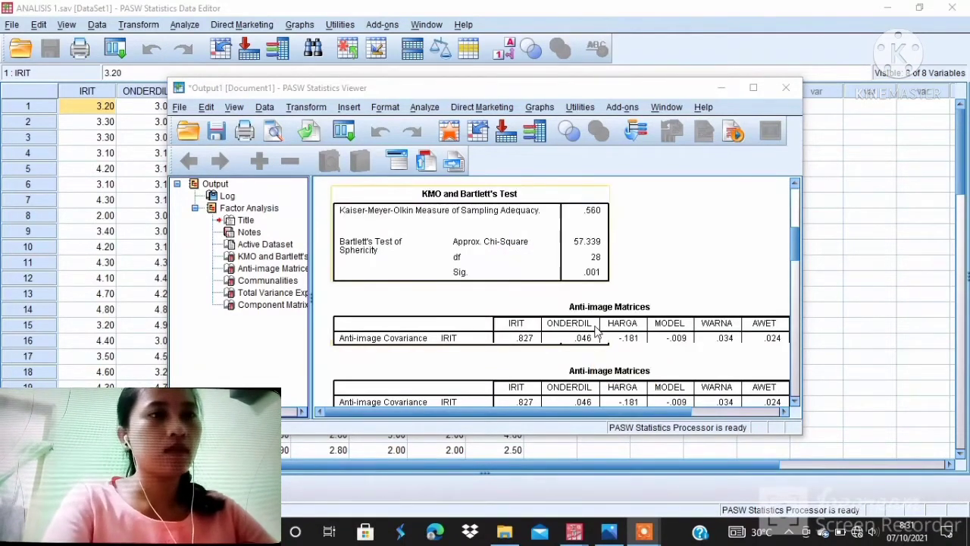
Step: Examine the Anti-image Correlation values of all variables in the Anti-image Matrices table, including the PROMOSI and KREDIT columns
scroll(576, 326, "down", 10)
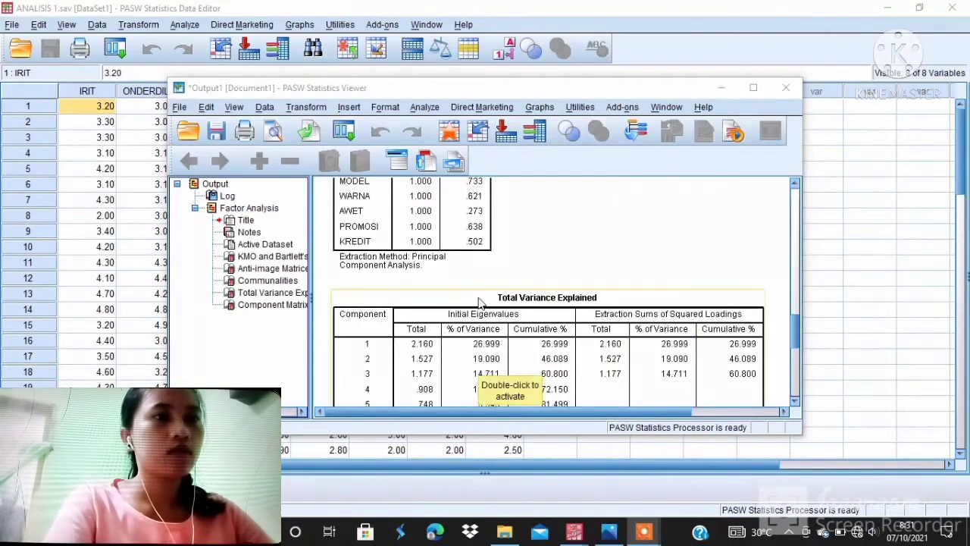
scroll(479, 302, "up", 8)
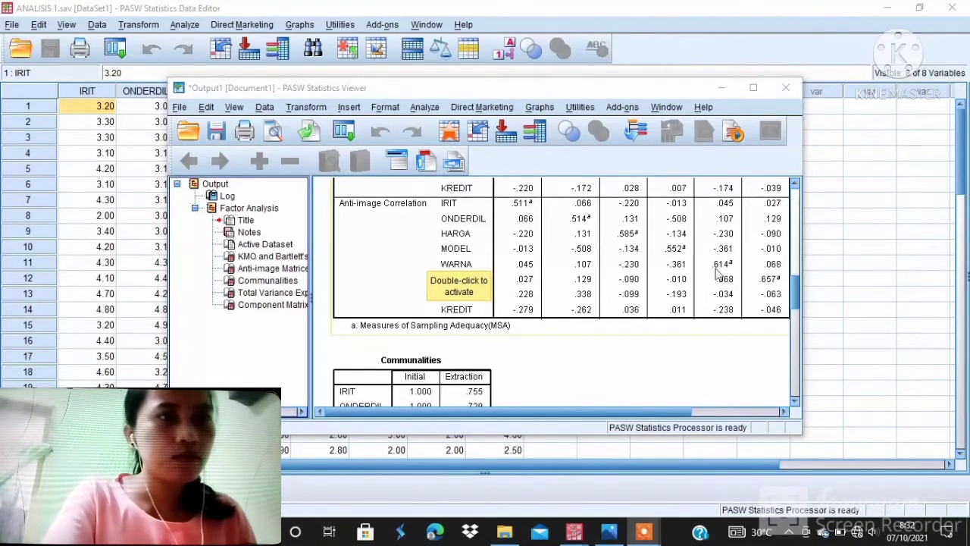
key("Down")
key("Down")
key("Down")
key("Down")
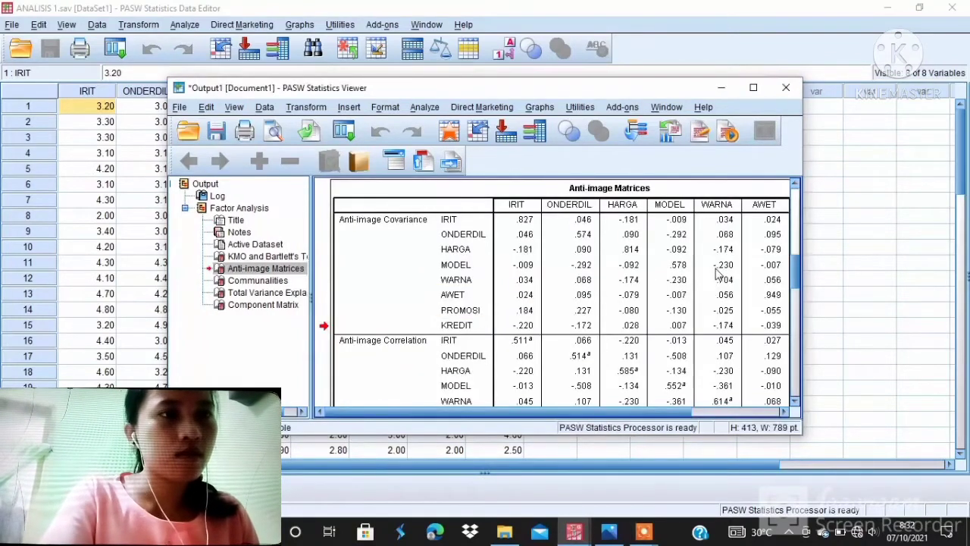
scroll(717, 274, "down", 3)
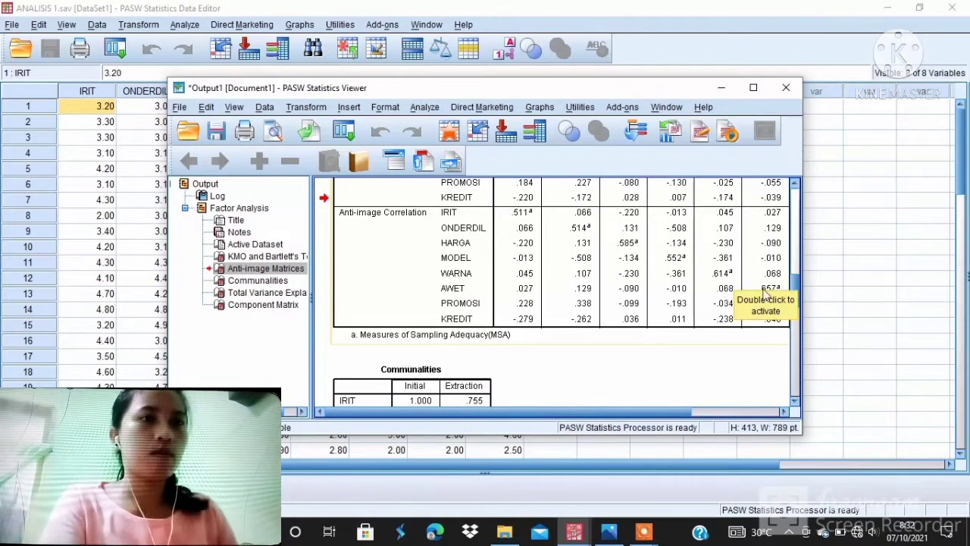
left_click(724, 412)
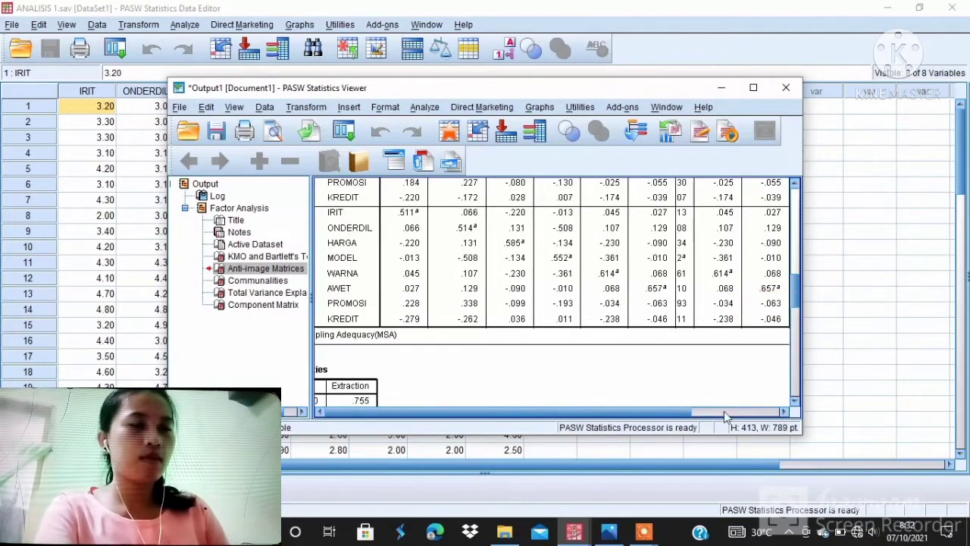
left_click_drag(724, 416, 360, 413)
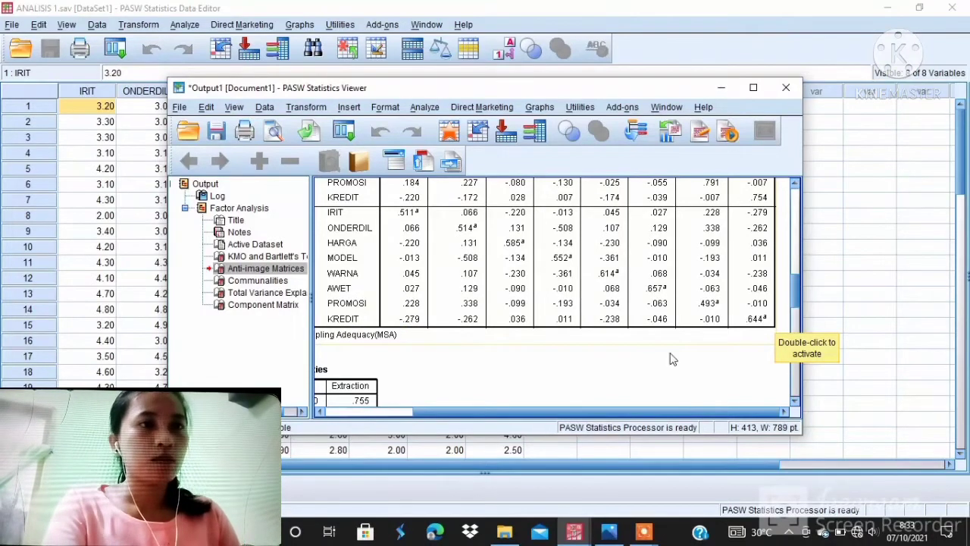
Step: Open the Factor Analysis setup for the ANALISIS 1 data and remove PROMOSI from the analysed variables
left_click(726, 91)
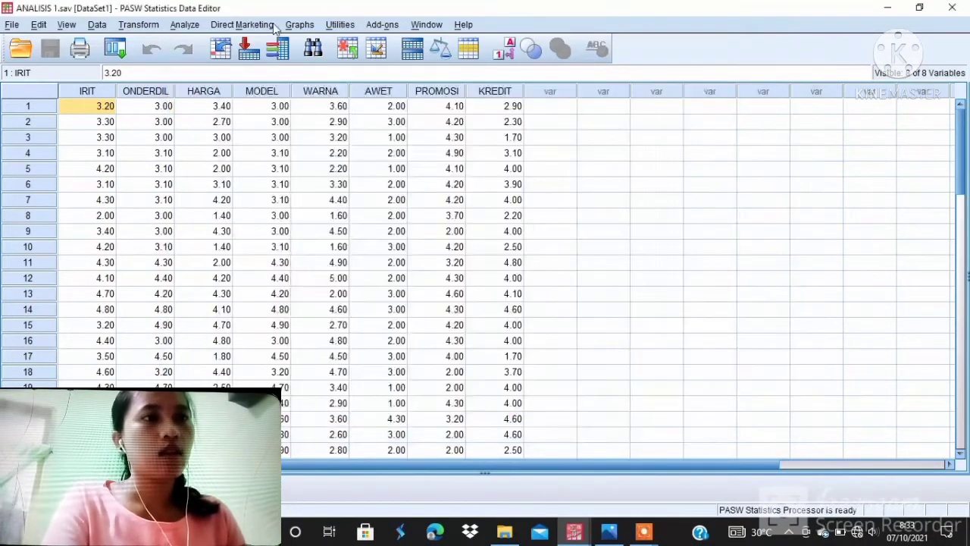
left_click(185, 25)
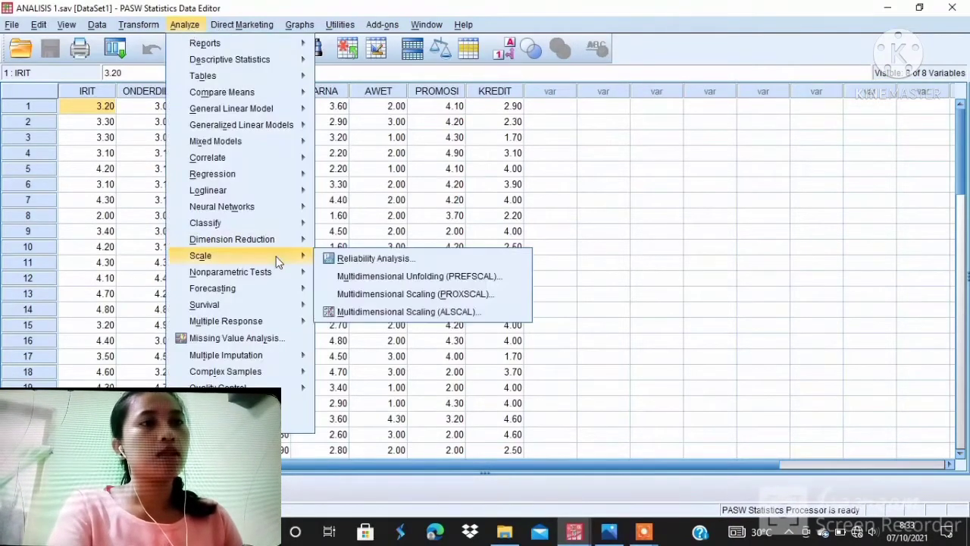
mouse_move(273, 240)
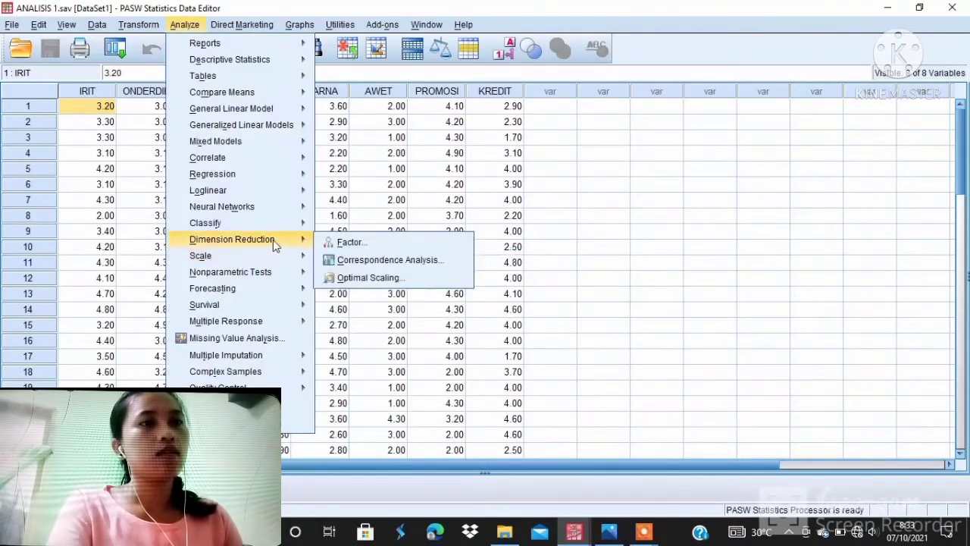
left_click(341, 241)
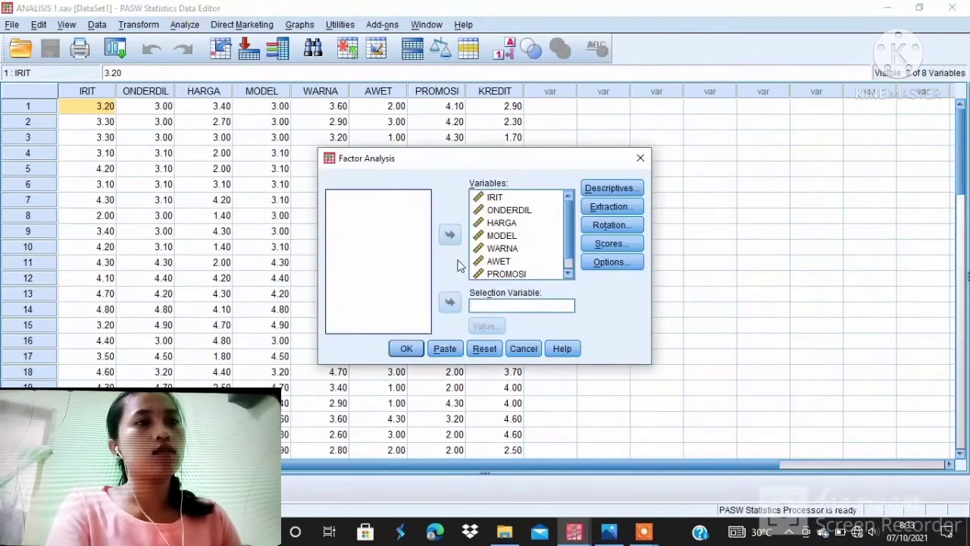
scroll(562, 271, "down", 1)
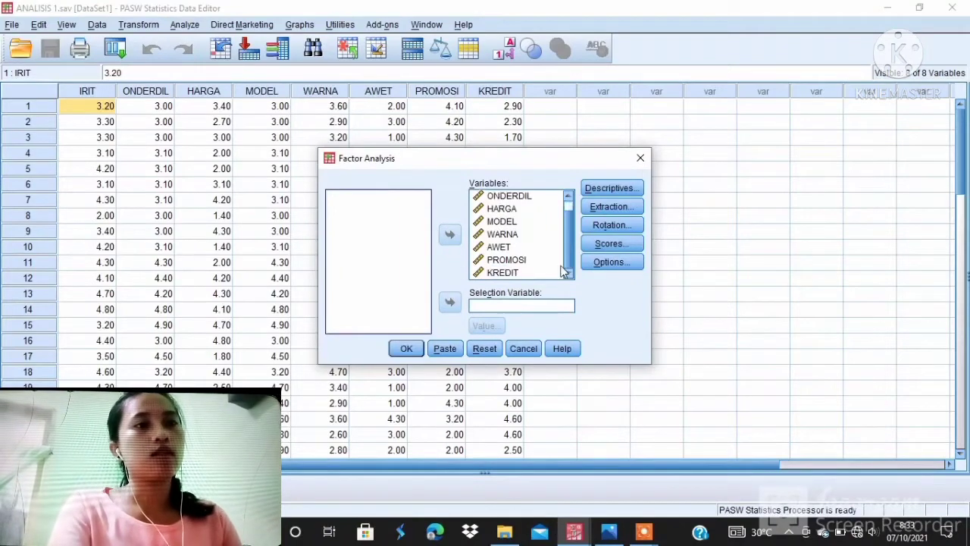
scroll(563, 271, "up", 1)
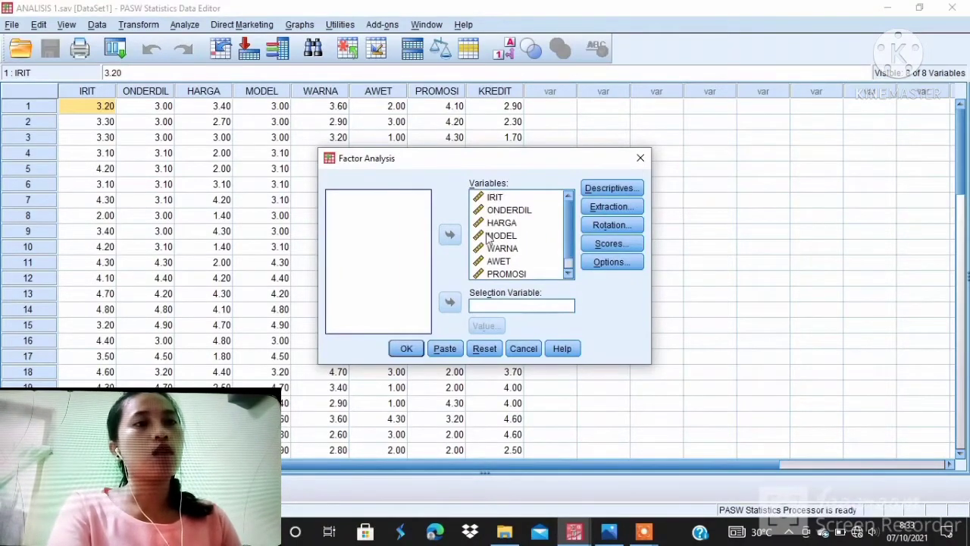
scroll(489, 241, "down", 1)
left_click(506, 259)
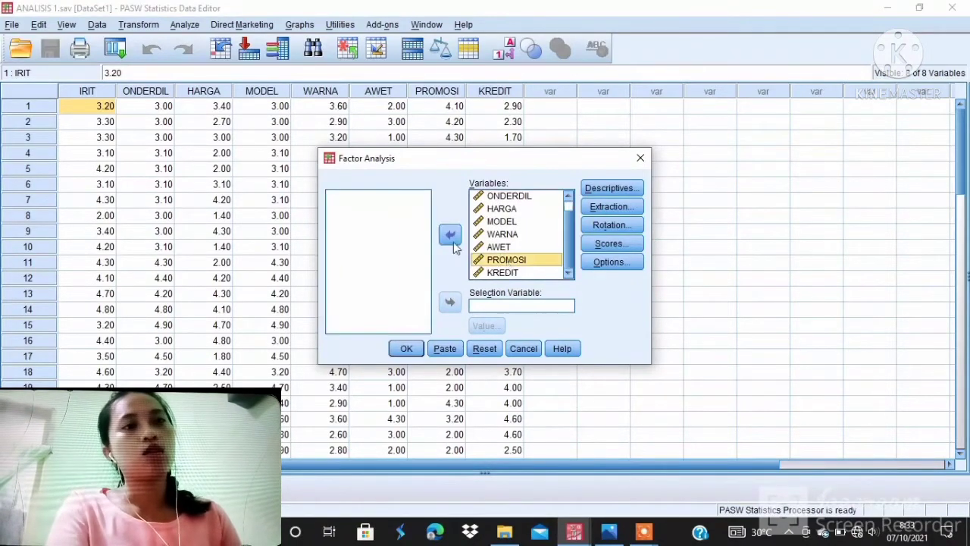
left_click(450, 236)
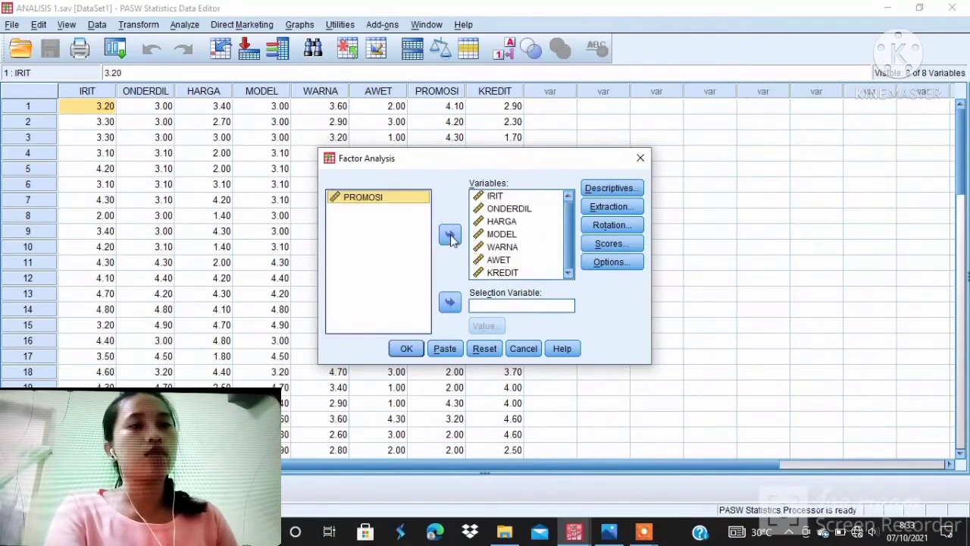
Step: Check that the initial solution, anti-image and KMO and Bartlett's test descriptives are enabled, and rerun the factor analysis
left_click(590, 188)
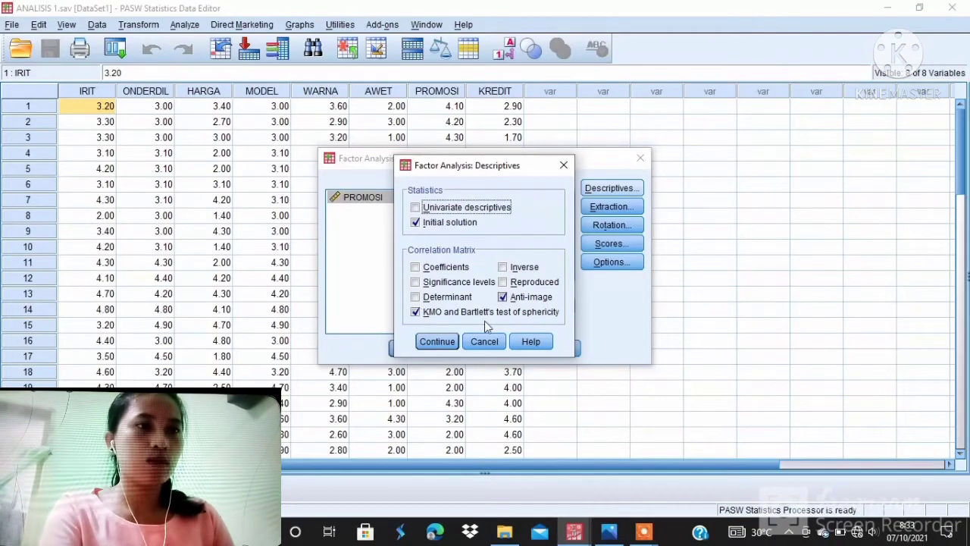
left_click(437, 341)
left_click(415, 348)
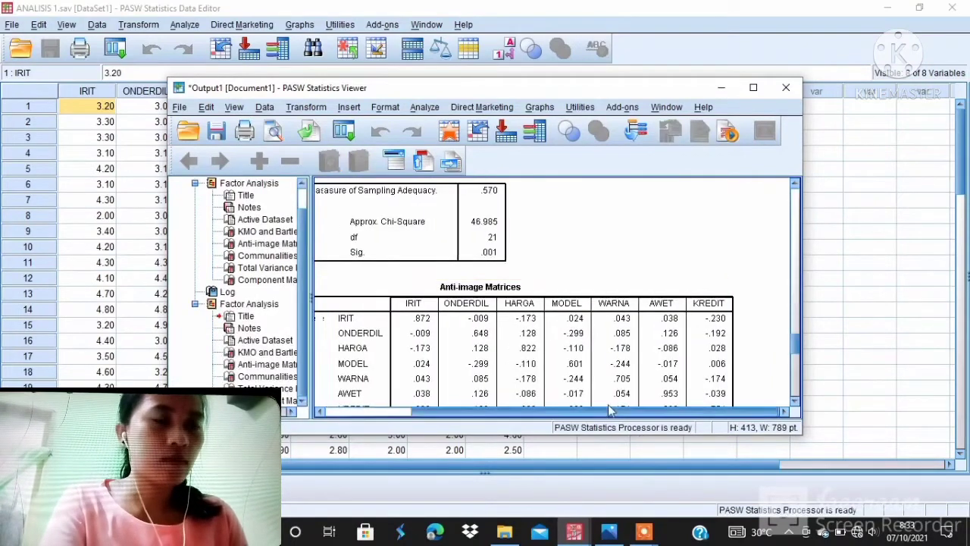
Step: Examine the KMO and Bartlett's Test and the Anti-image Matrices of the factor analysis run without PROMOSI
scroll(520, 334, "down", 2)
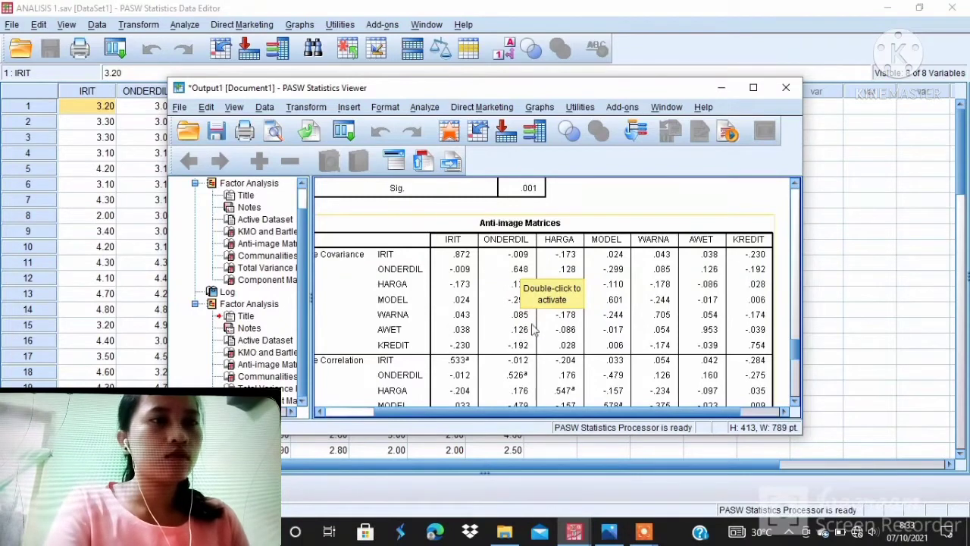
scroll(520, 326, "down", 4)
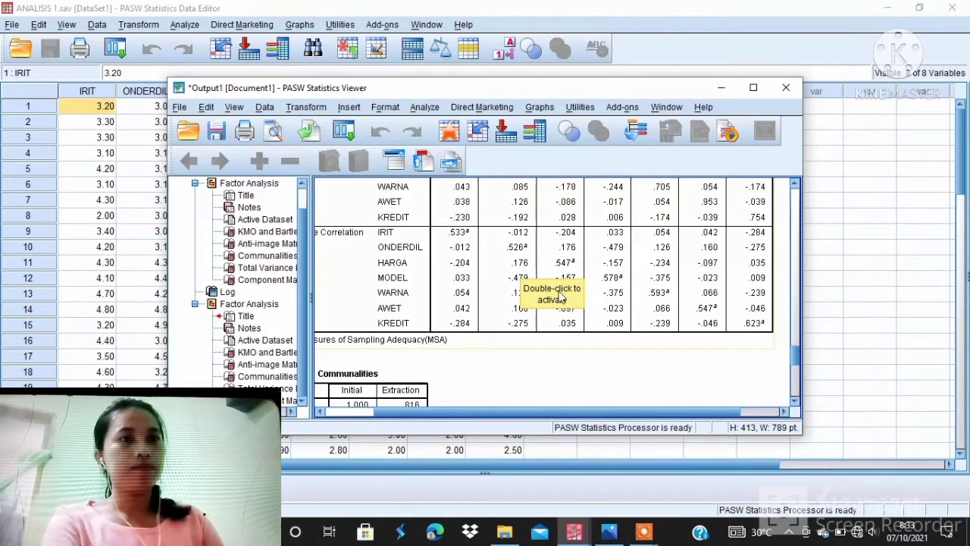
scroll(583, 292, "up", 2)
scroll(605, 286, "up", 5)
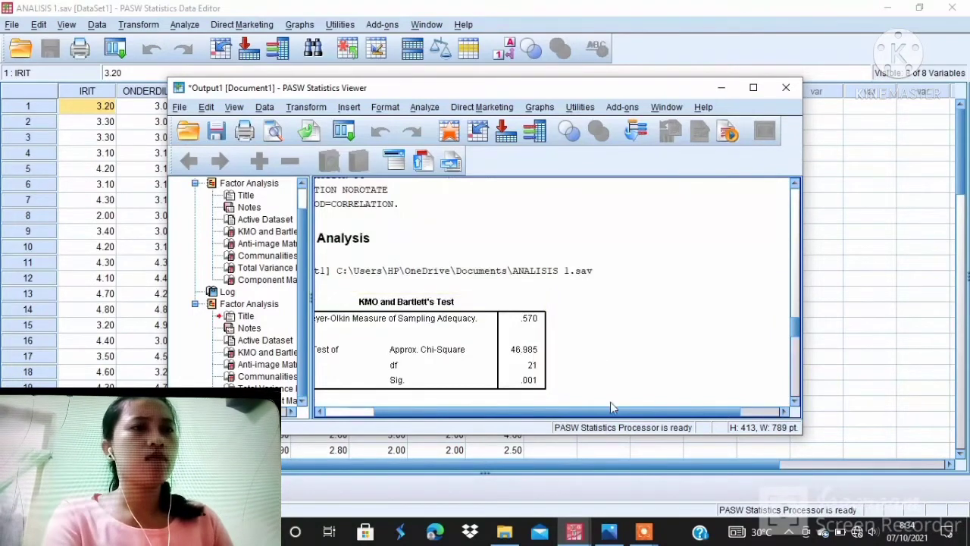
left_click_drag(610, 410, 545, 415)
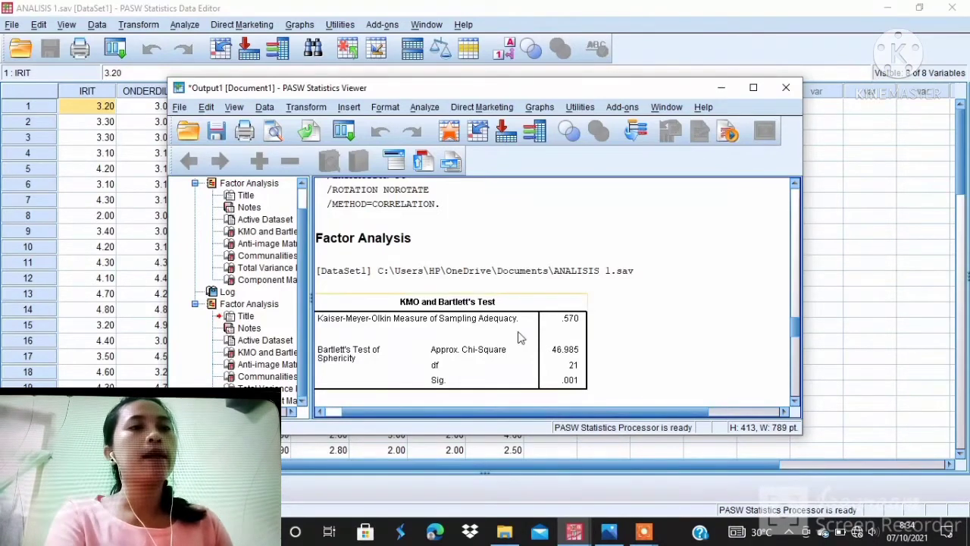
scroll(520, 338, "down", 10)
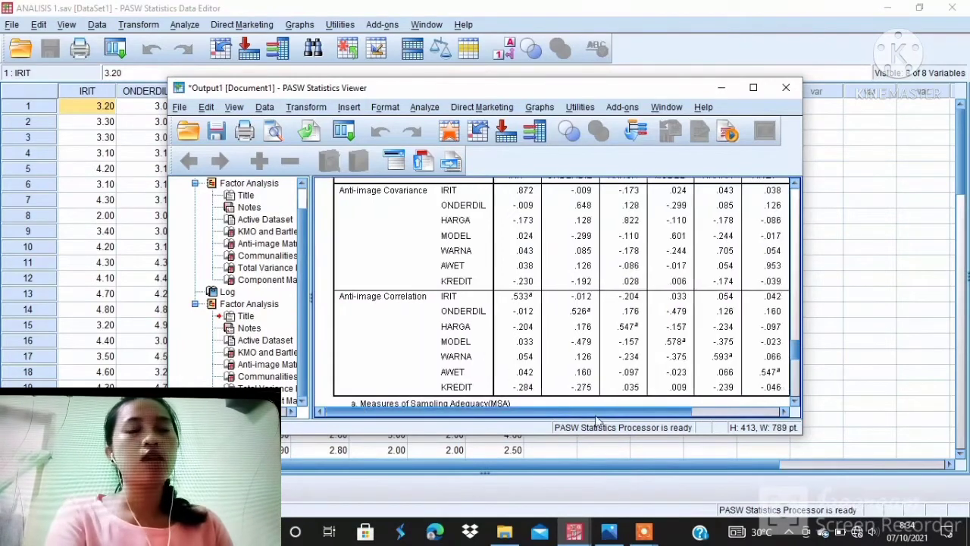
scroll(525, 379, "up", 10)
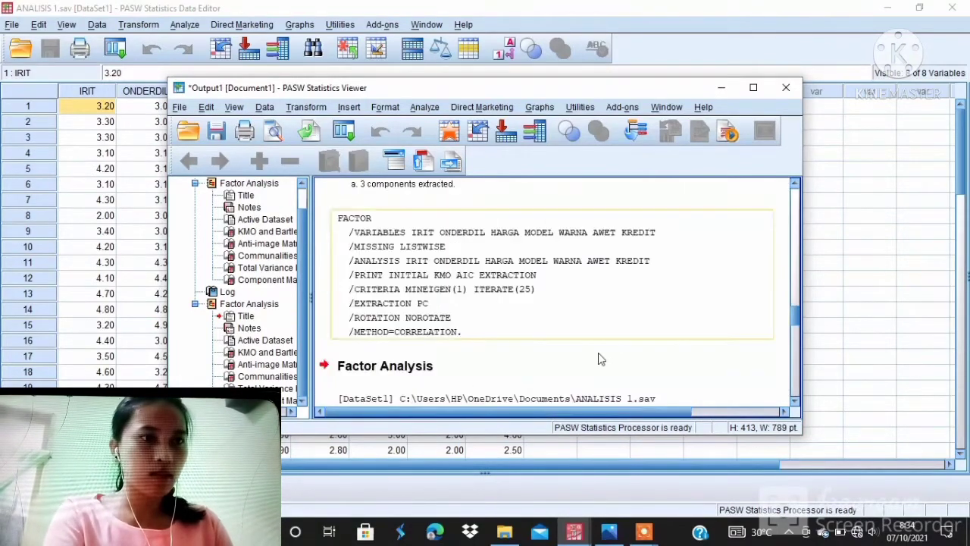
scroll(599, 359, "down", 10)
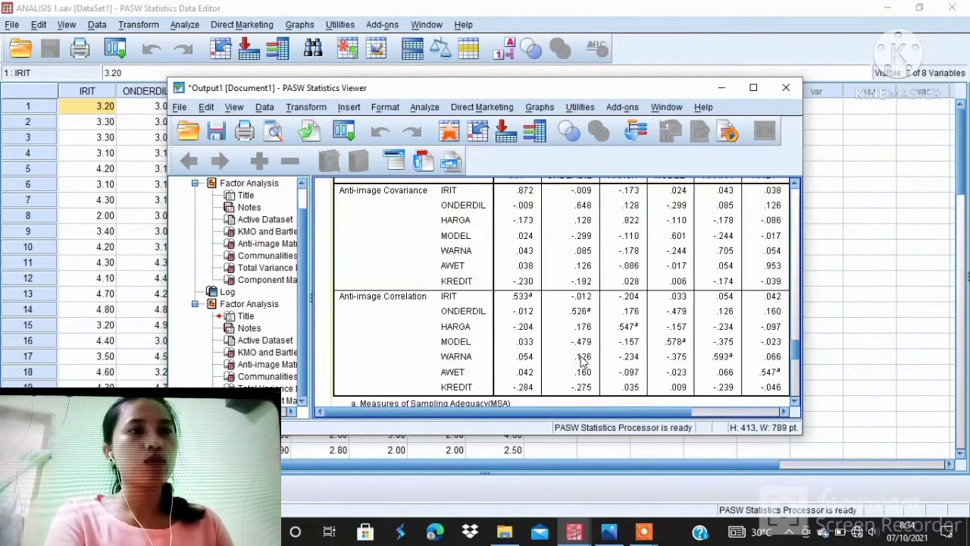
scroll(581, 362, "down", 3)
scroll(699, 334, "up", 2)
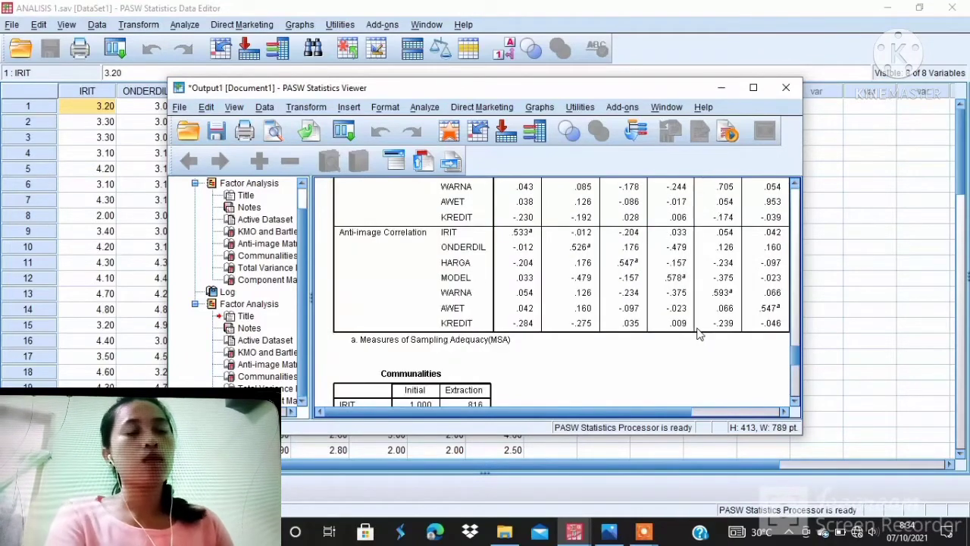
scroll(699, 334, "up", 10)
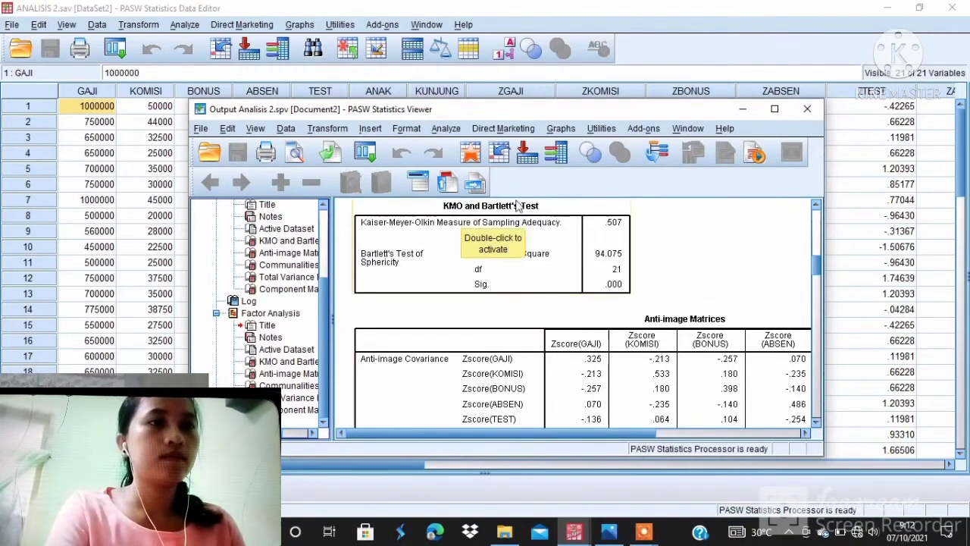
Step: Examine the Descriptives syntax and the Descriptive Statistics table for GAJI through KUNJUNG in Output Analisis 2
scroll(553, 301, "up", 5)
scroll(552, 301, "up", 3)
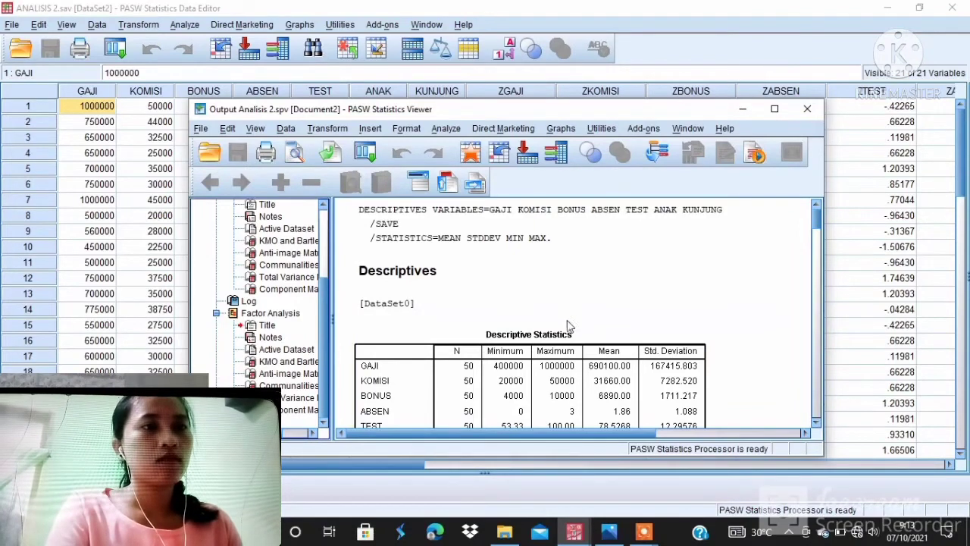
scroll(554, 327, "down", 3)
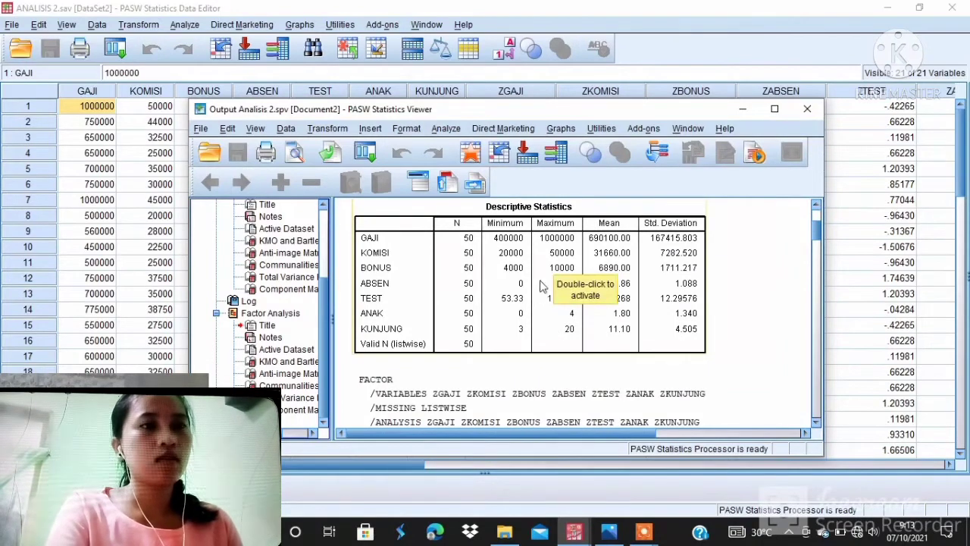
scroll(539, 322, "up", 3)
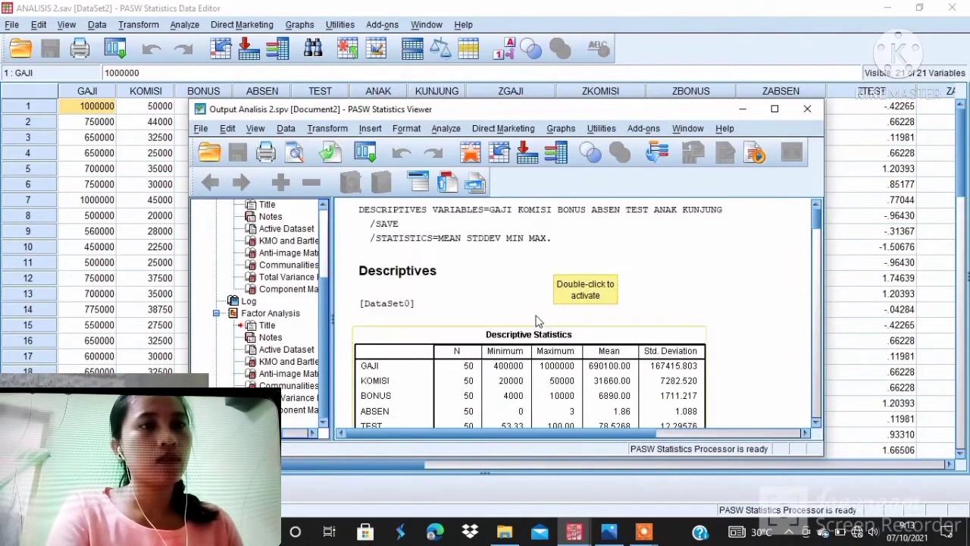
scroll(536, 321, "down", 2)
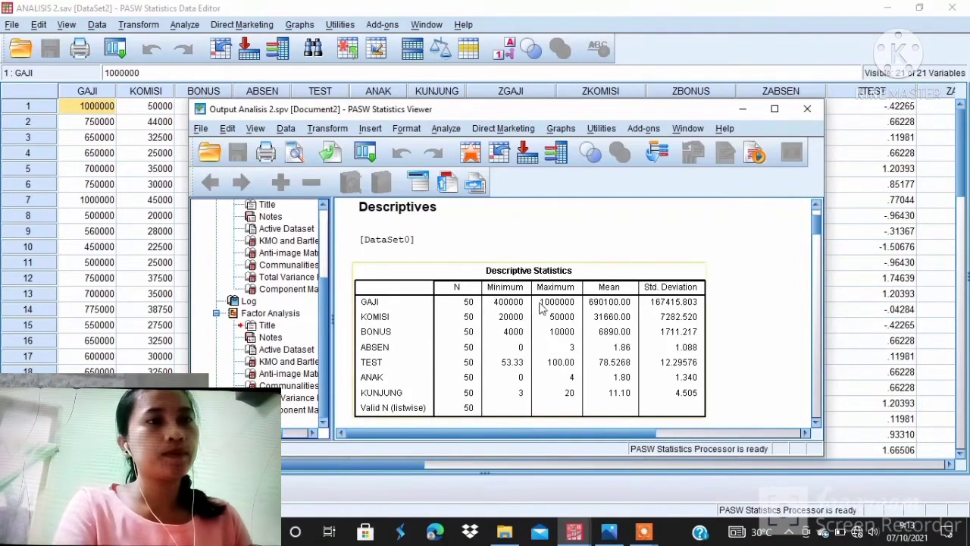
scroll(528, 309, "up", 2)
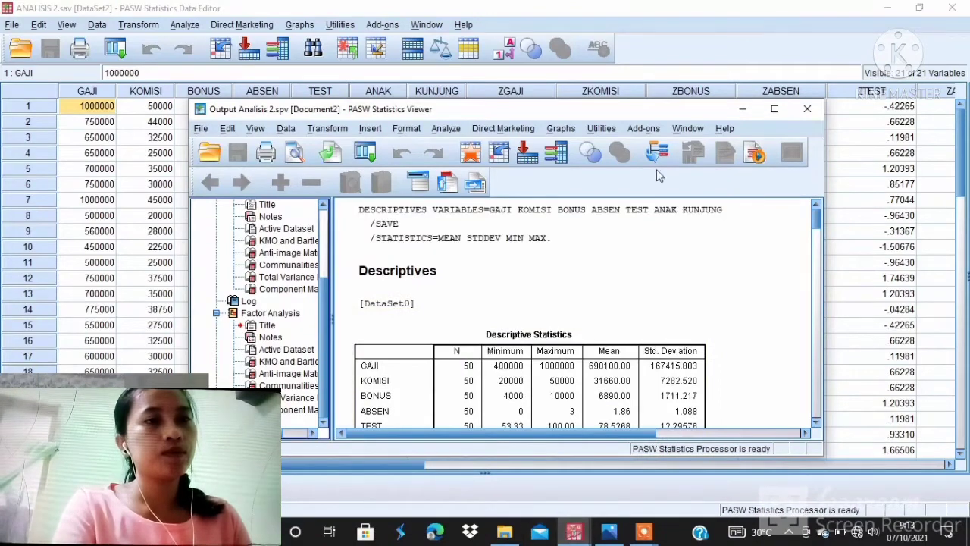
Step: Bring Output Analisis 2 back into view and review the Descriptive Statistics table and the following factor analysis syntax
left_click(744, 110)
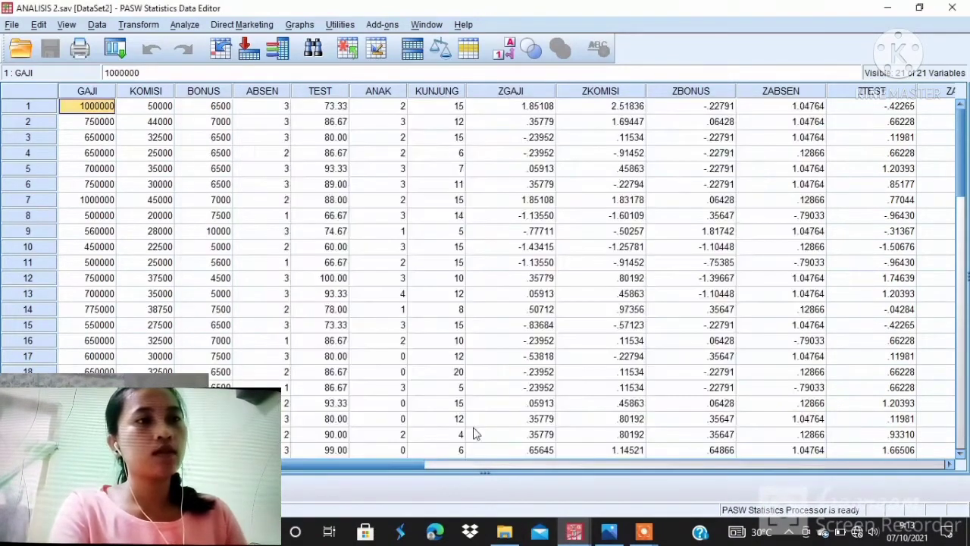
mouse_move(578, 533)
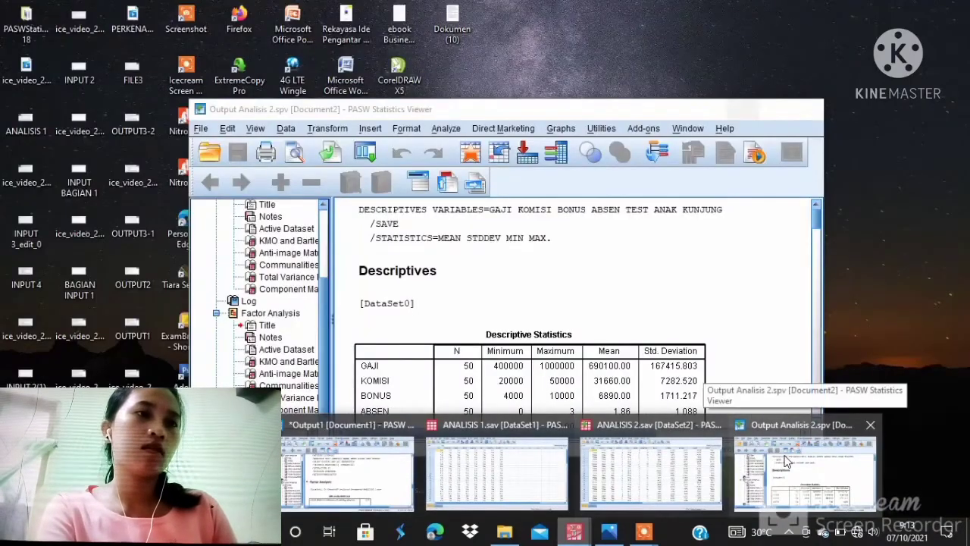
left_click(786, 463)
scroll(494, 326, "down", 3)
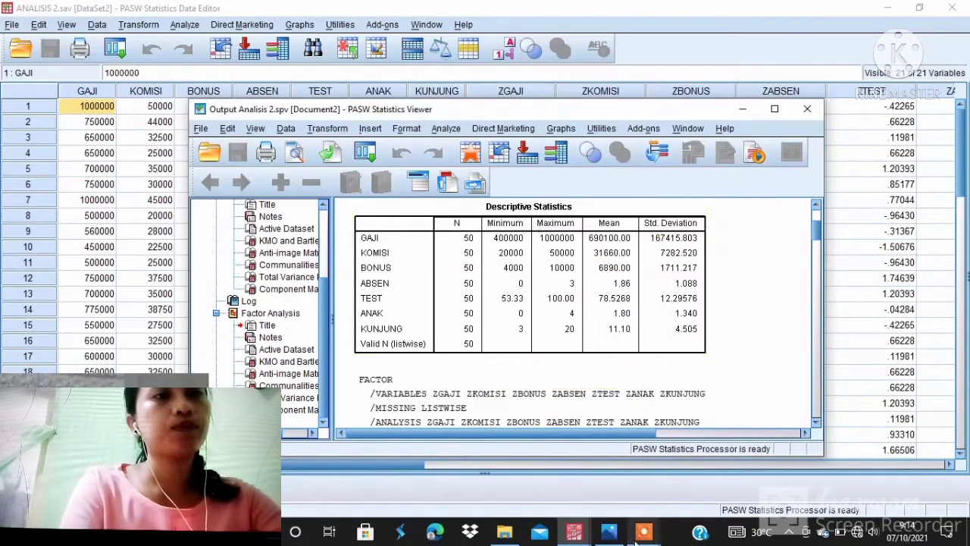
scroll(506, 309, "down", 2)
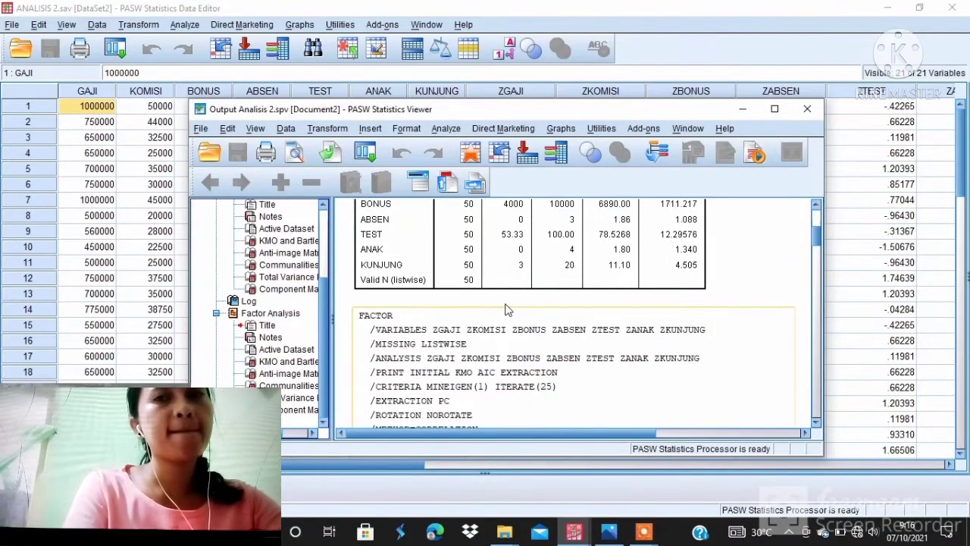
scroll(507, 310, "up", 4)
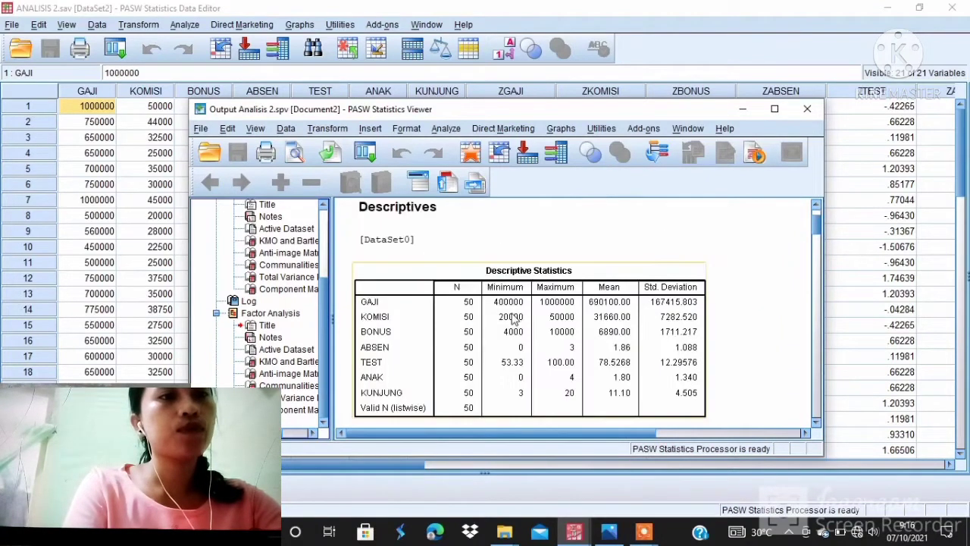
Step: Examine the KMO and Bartlett's Test and the anti-image correlations of all seven standardized variables in the first factor analysis
scroll(506, 309, "down", 10)
scroll(500, 300, "down", 2)
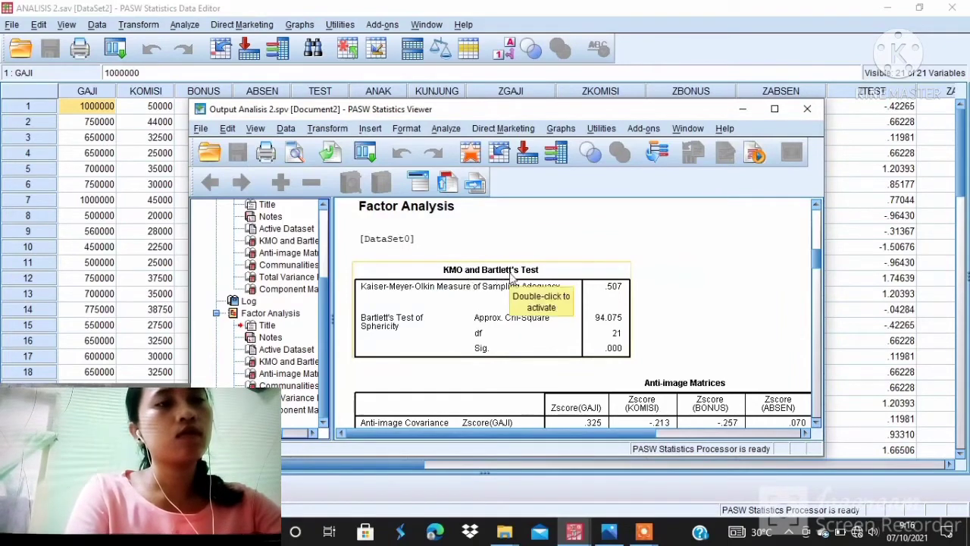
scroll(501, 318, "down", 2)
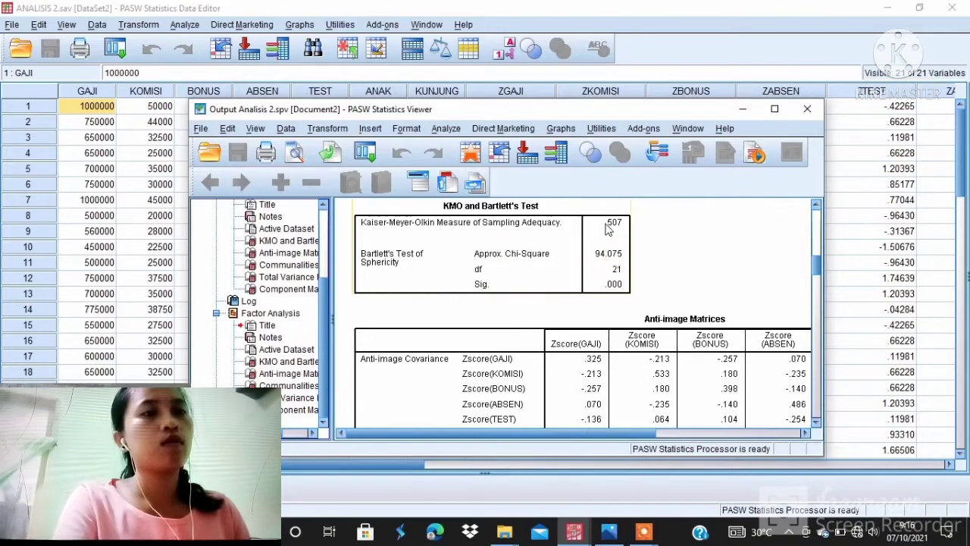
scroll(606, 231, "down", 5)
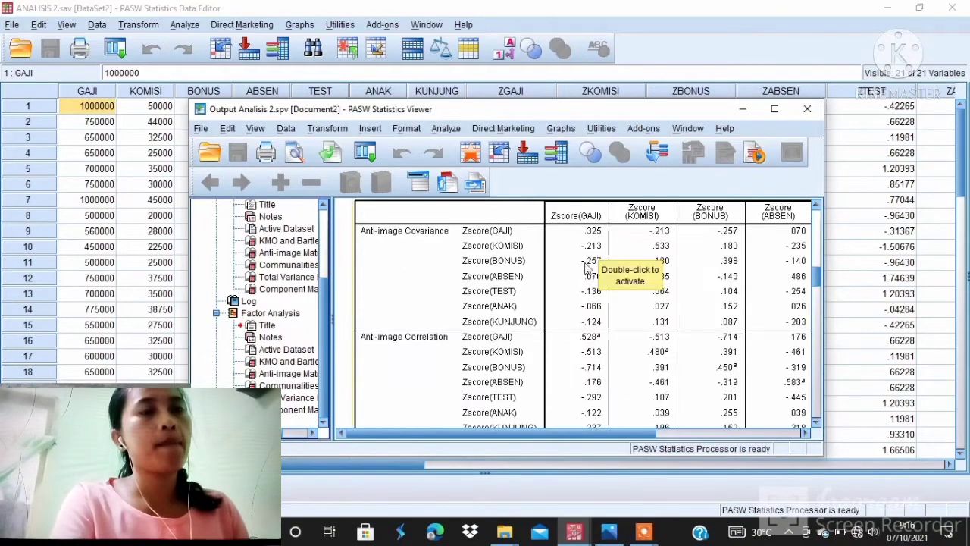
scroll(588, 270, "down", 2)
scroll(586, 272, "down", 8)
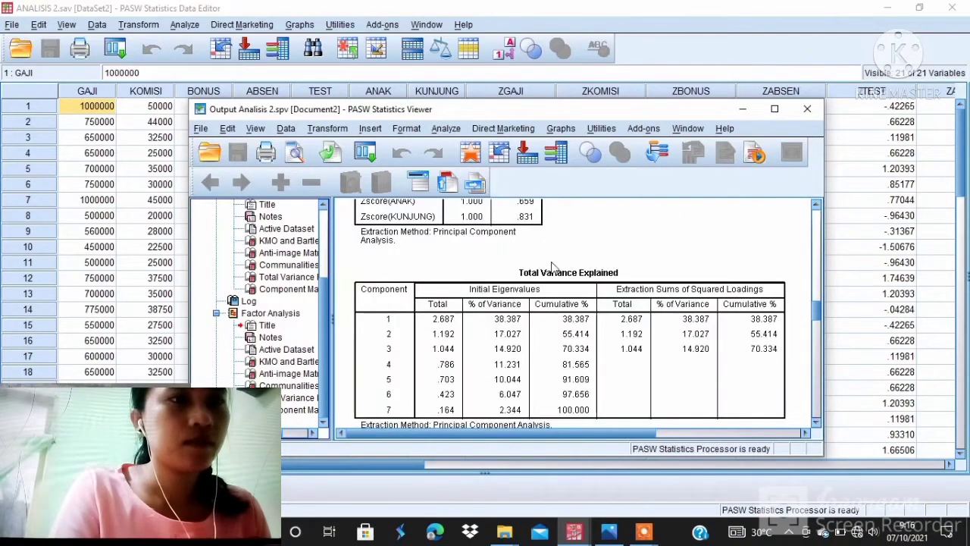
scroll(539, 269, "up", 4)
scroll(537, 269, "up", 4)
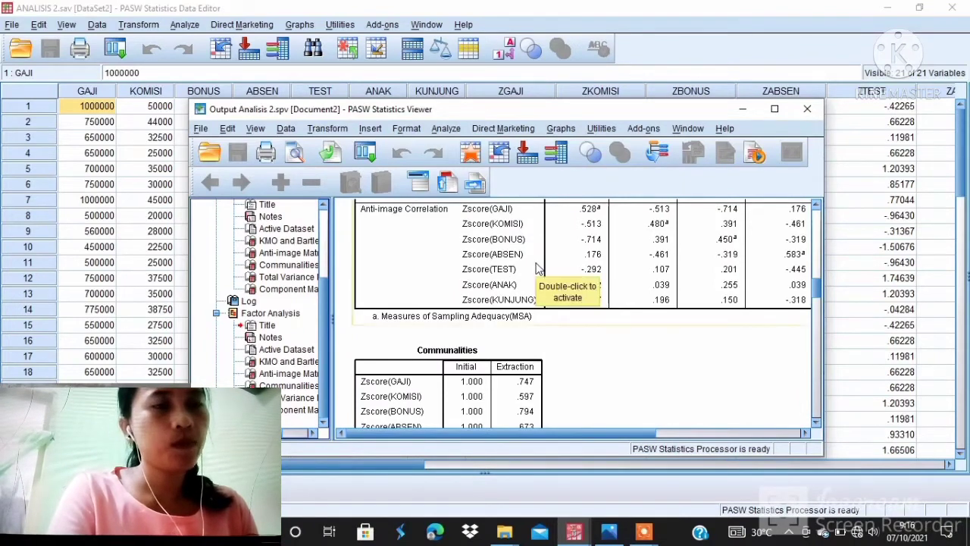
scroll(530, 231, "up", 2)
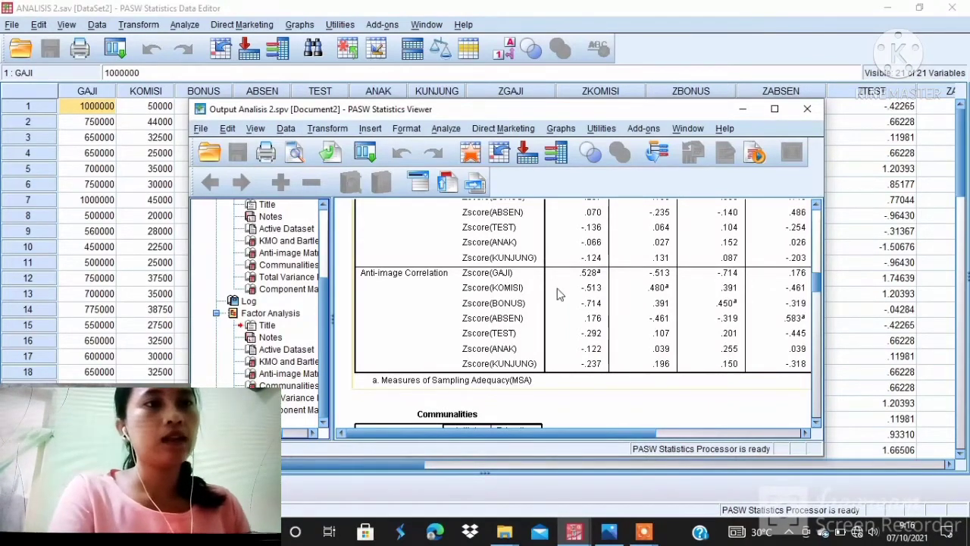
scroll(546, 261, "down", 2)
scroll(531, 266, "up", 2)
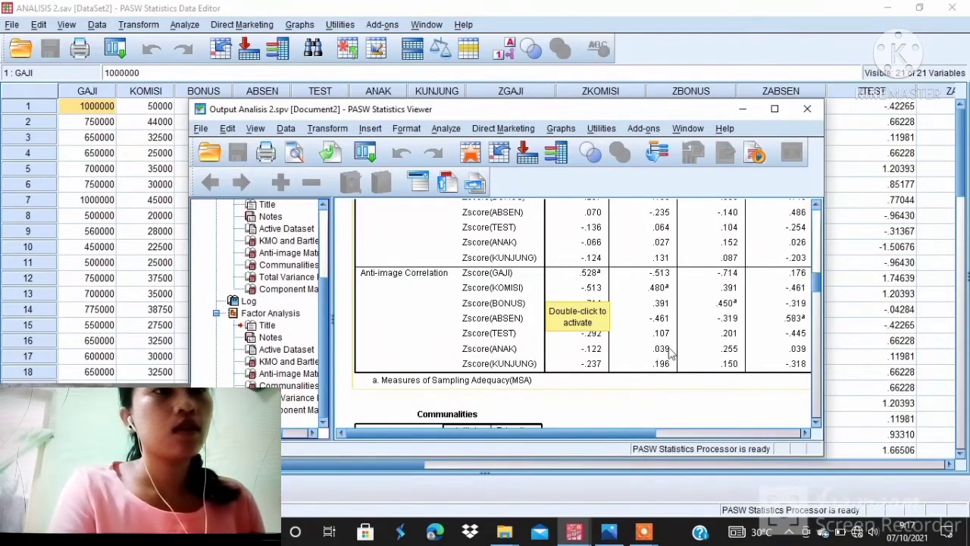
left_click(752, 433)
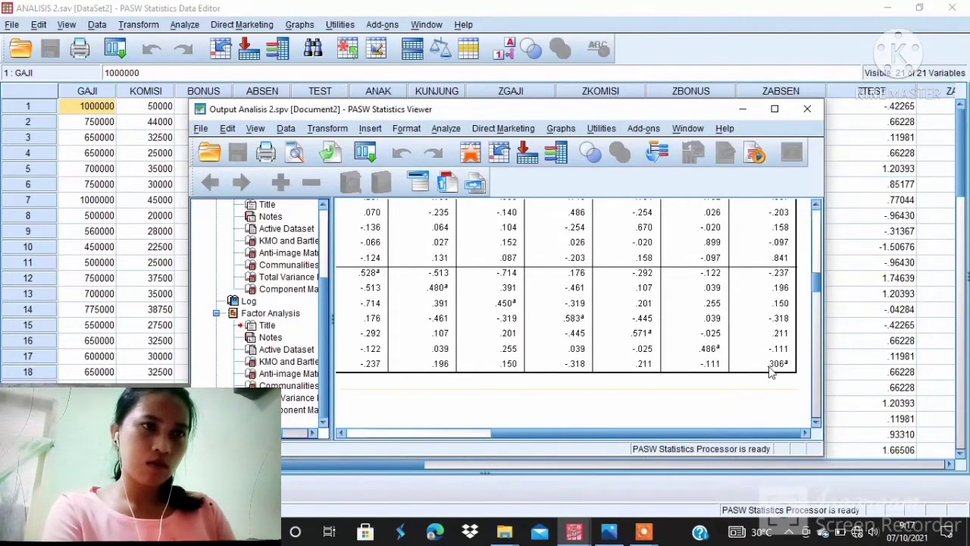
left_click_drag(522, 433, 413, 445)
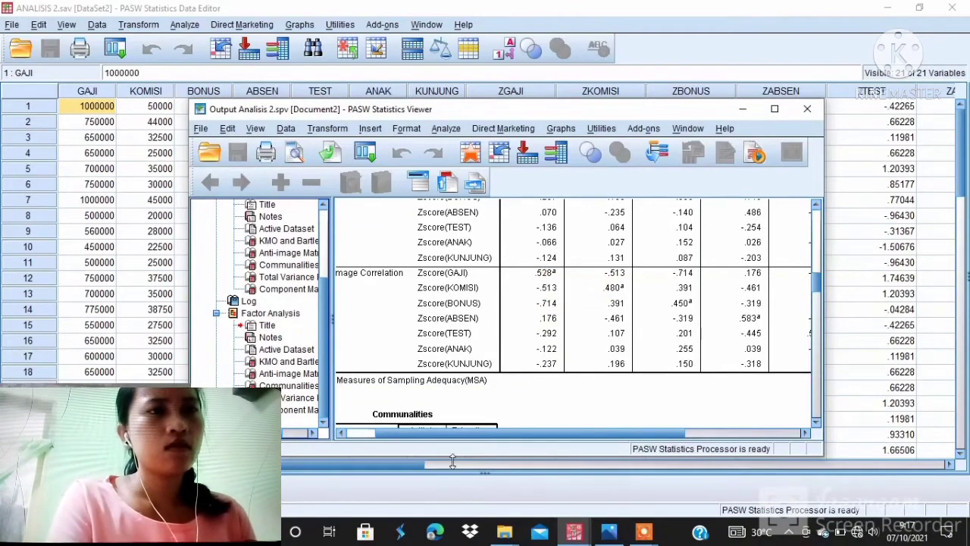
Step: Return to the ANALISIS 2 data and open the Factor Analysis setup
left_click(742, 109)
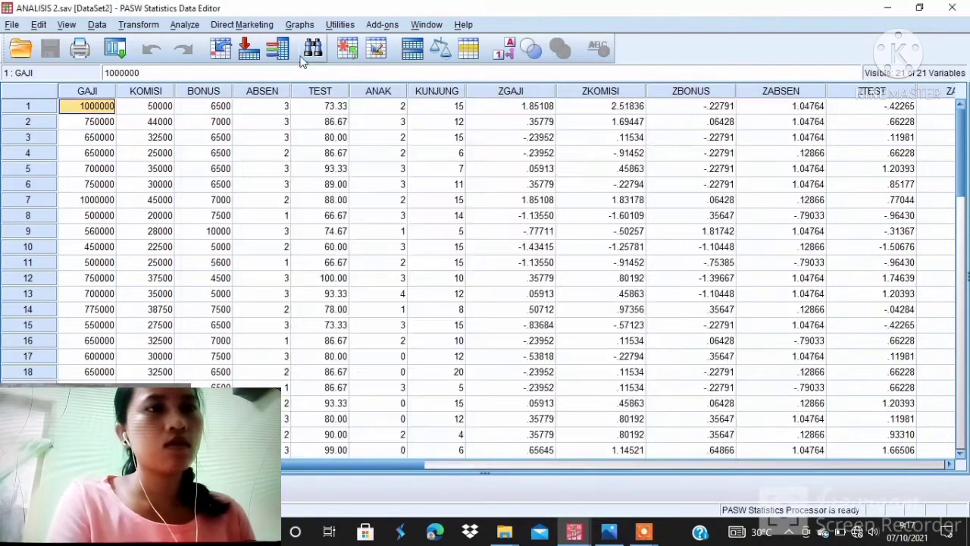
left_click(174, 27)
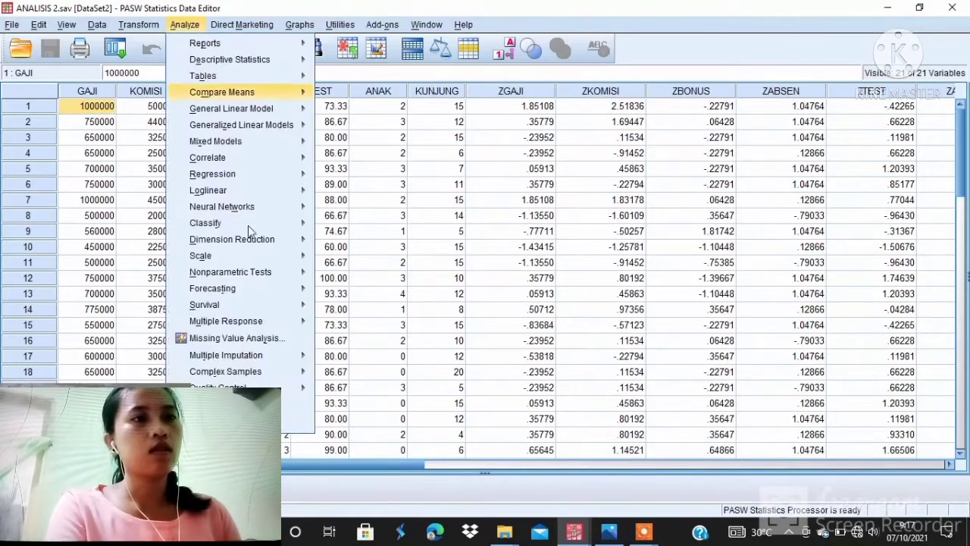
mouse_move(270, 241)
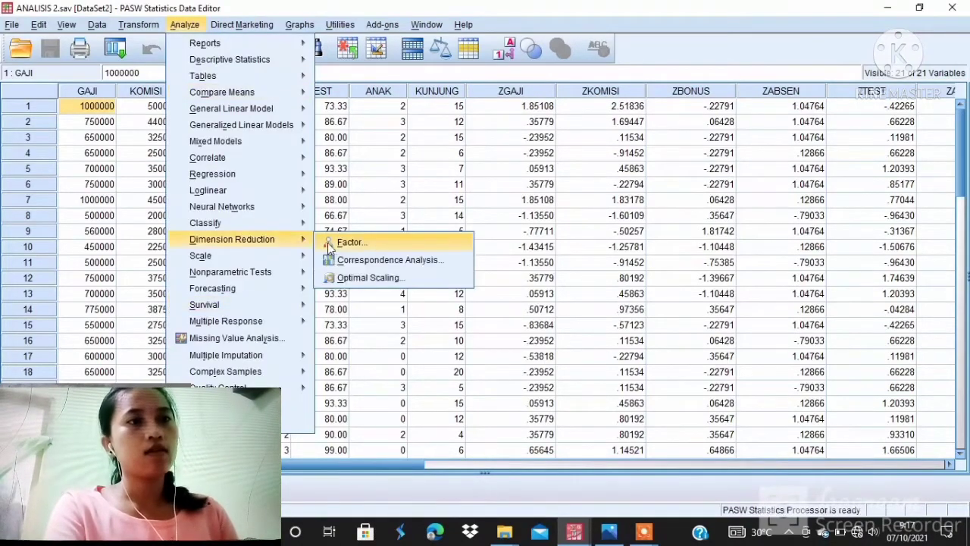
left_click(349, 243)
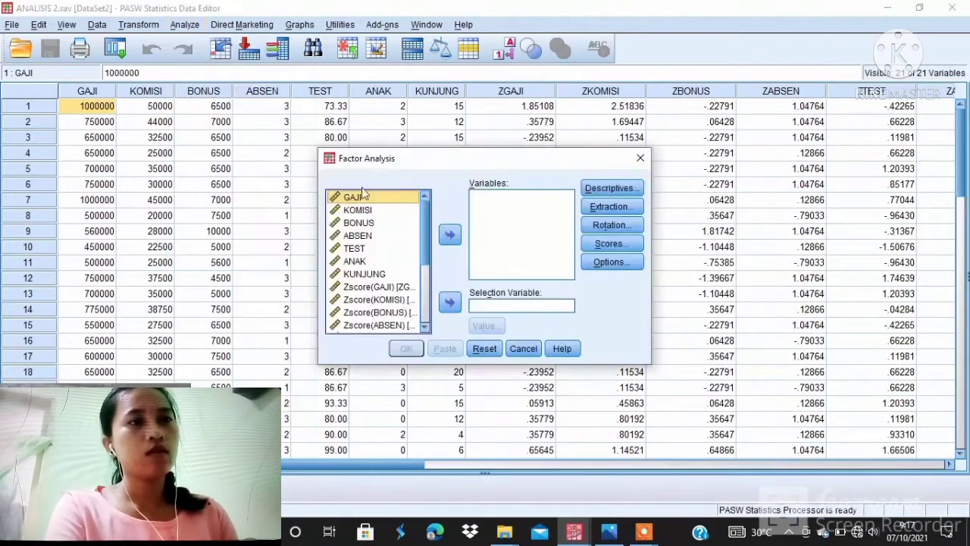
Step: Add the standardized variables Zscore(GAJI), Zscore(ABSEN) and Zscore(TEST) to the factor analysis variables
scroll(383, 291, "down", 2)
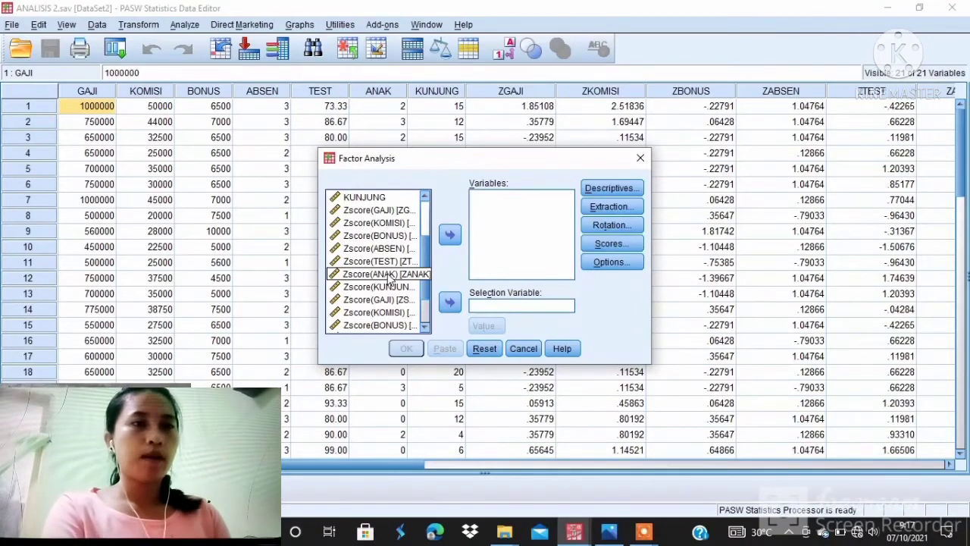
scroll(415, 314, "down", 2)
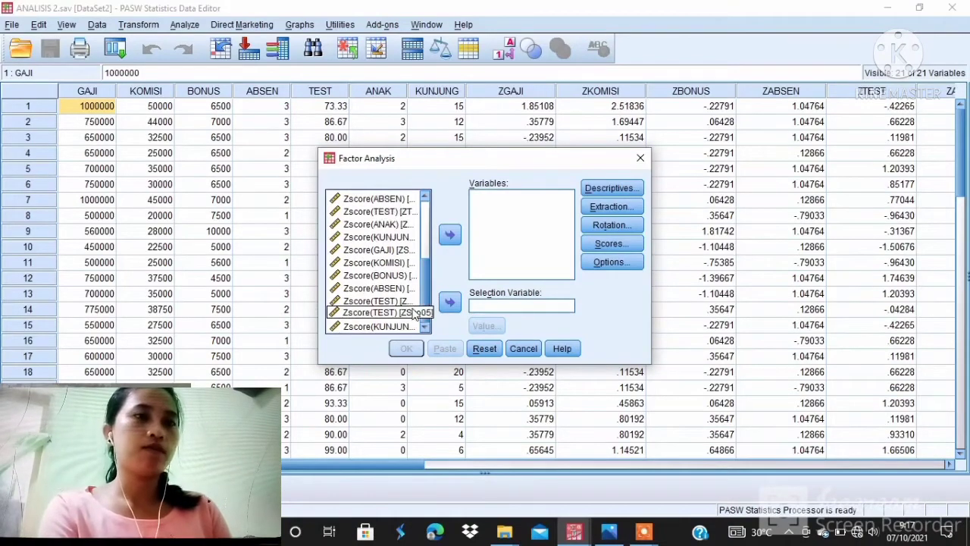
scroll(393, 292, "up", 2)
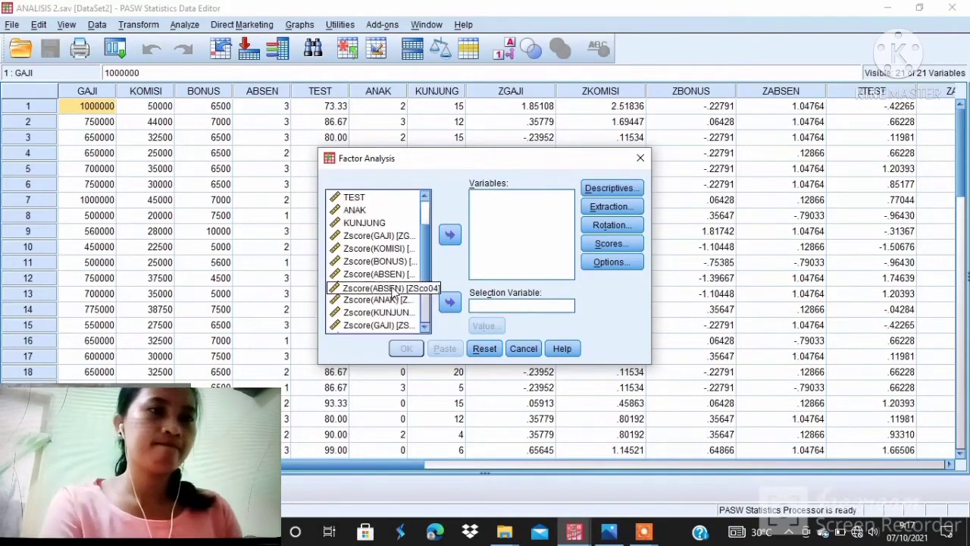
left_click(399, 237)
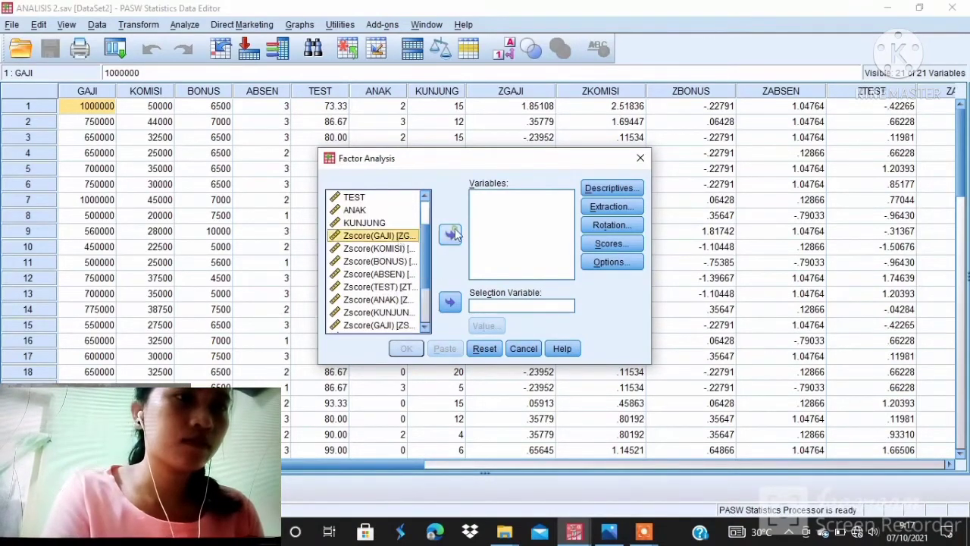
left_click(451, 235)
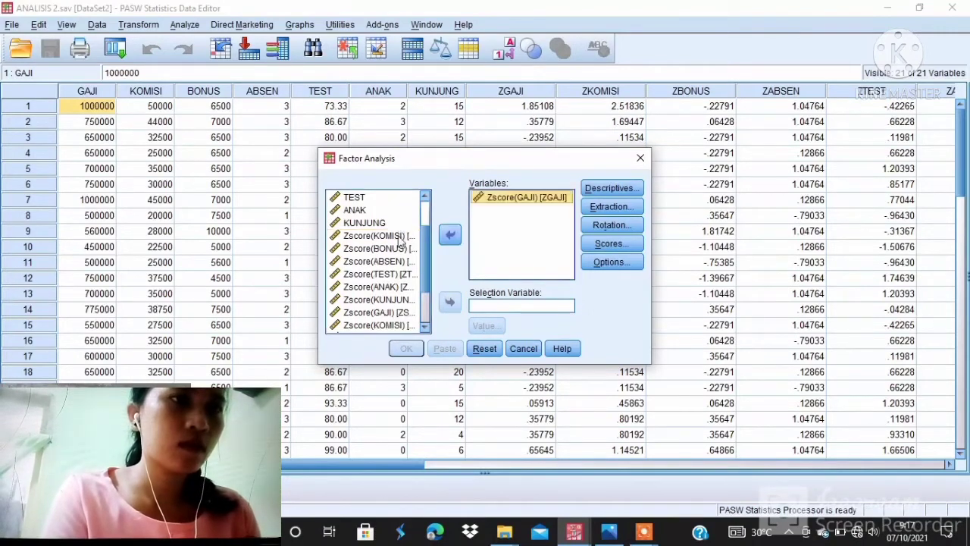
left_click(379, 261)
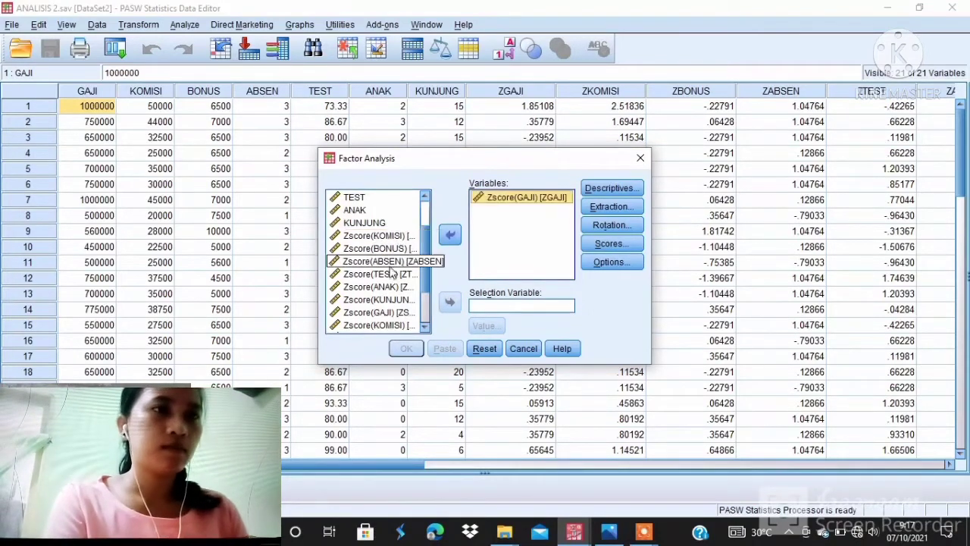
left_click(451, 236)
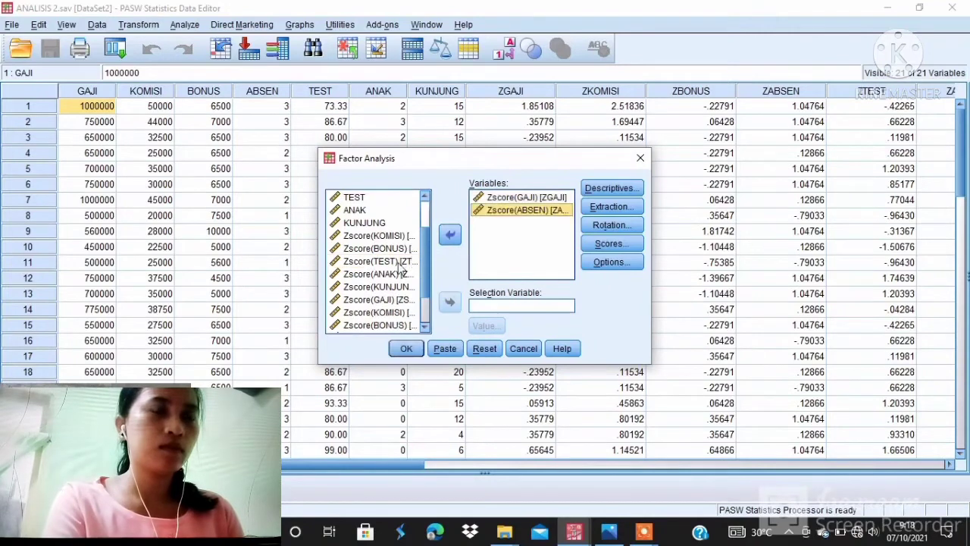
left_click(394, 261)
left_click(450, 235)
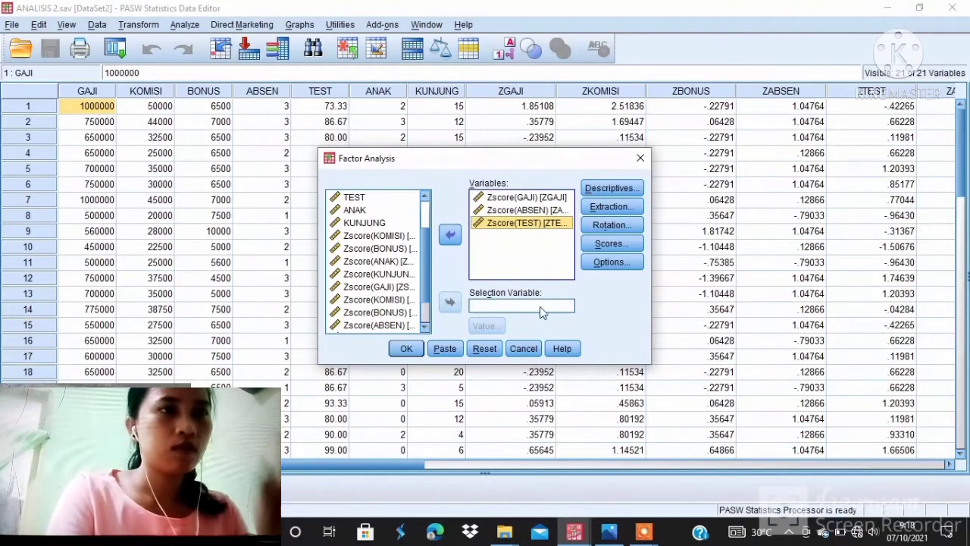
Step: Enable KMO and Bartlett's test of sphericity and the anti-image matrices, and run the factor analysis
left_click(614, 188)
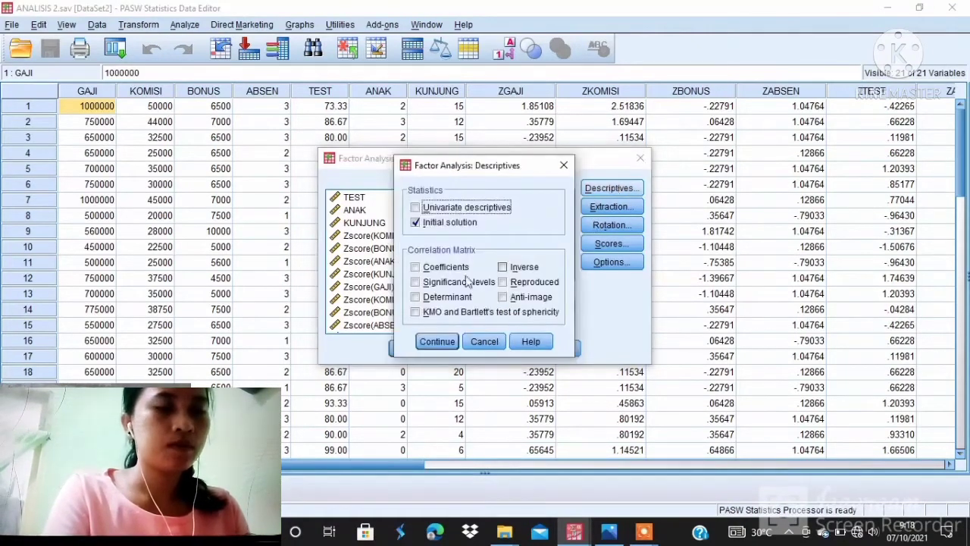
left_click(416, 312)
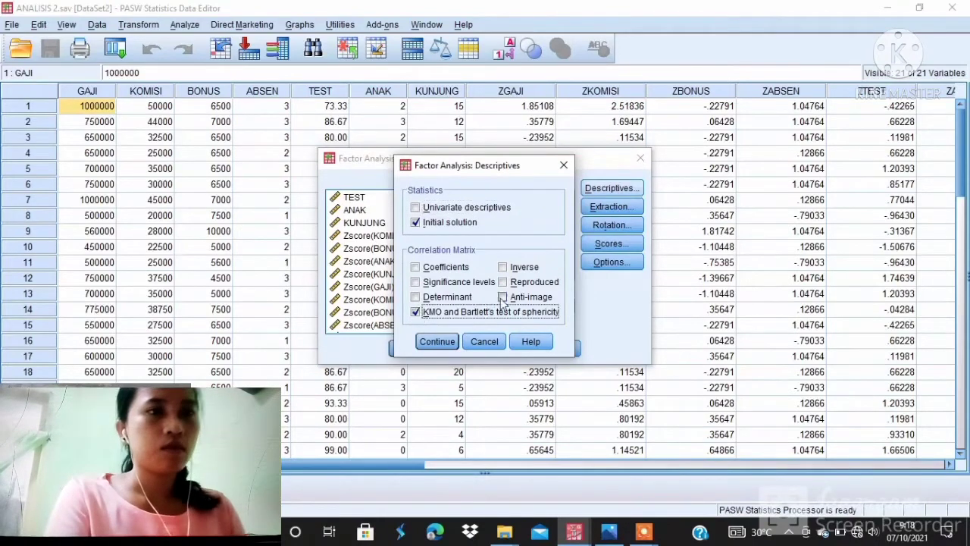
left_click(503, 297)
left_click(437, 341)
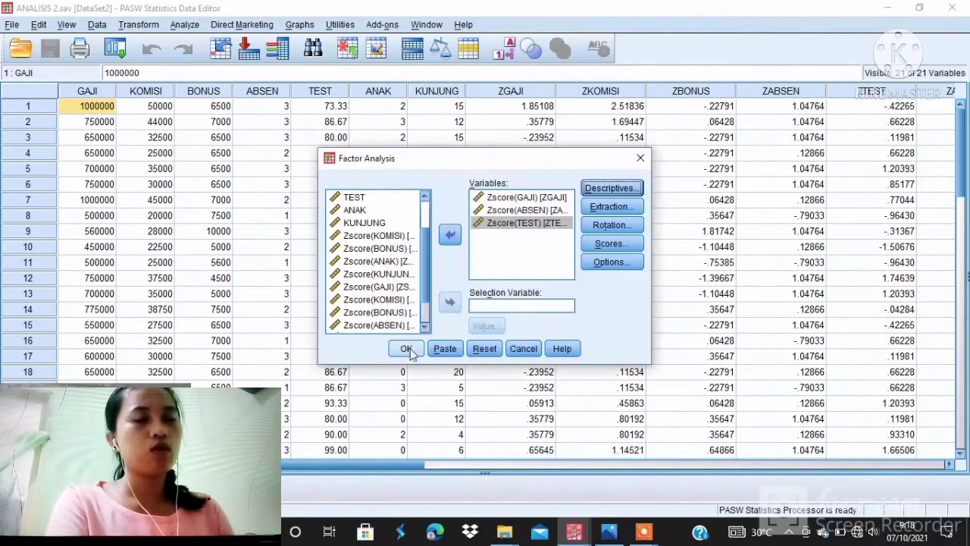
left_click(406, 349)
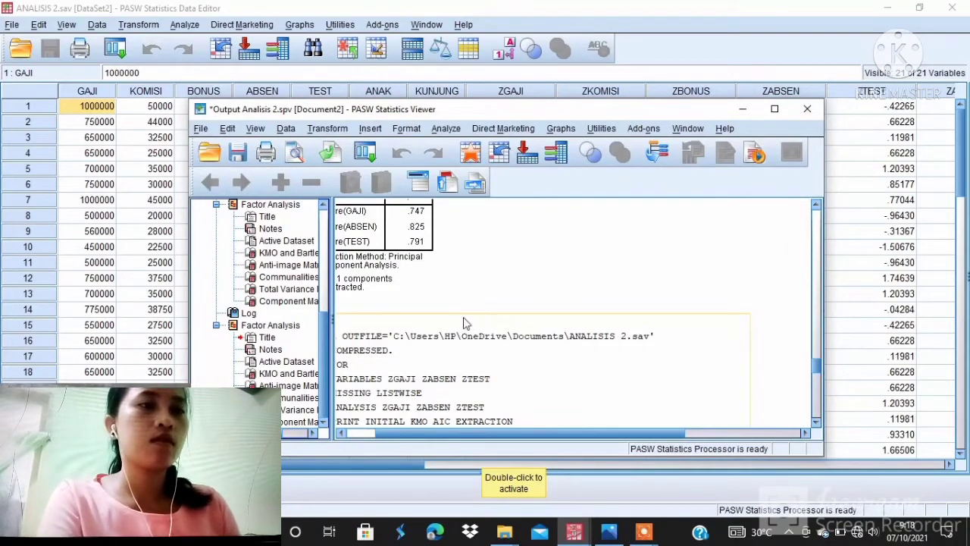
Step: Examine the Anti-image Matrices of the factor analysis run on ZGAJI, ZABSEN and ZTEST
left_click(697, 438)
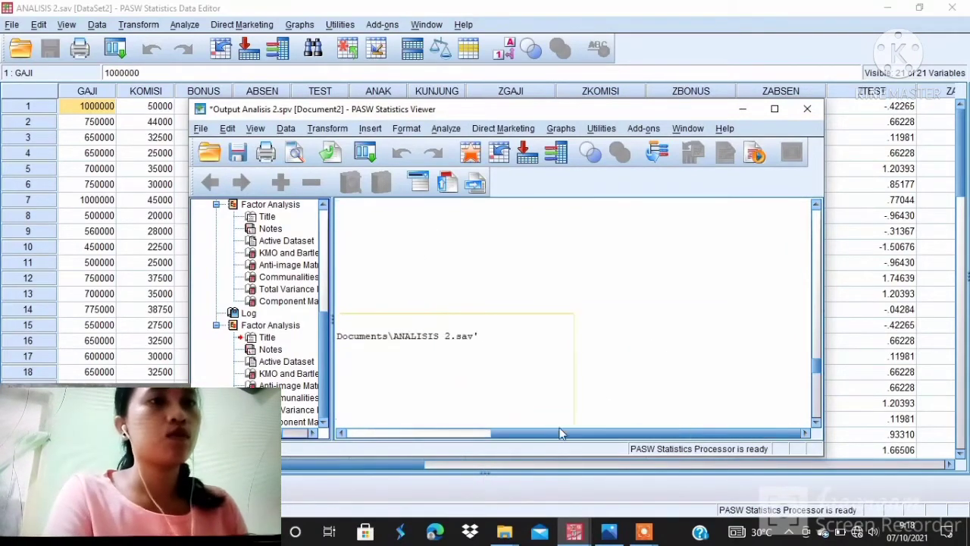
scroll(492, 433, "down", 3)
left_click_drag(492, 433, 402, 436)
scroll(447, 360, "down", 5)
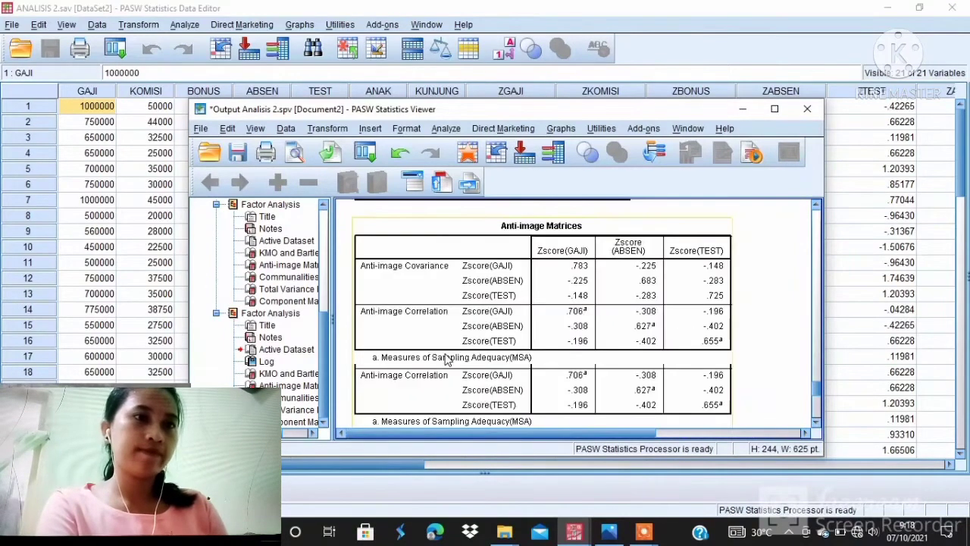